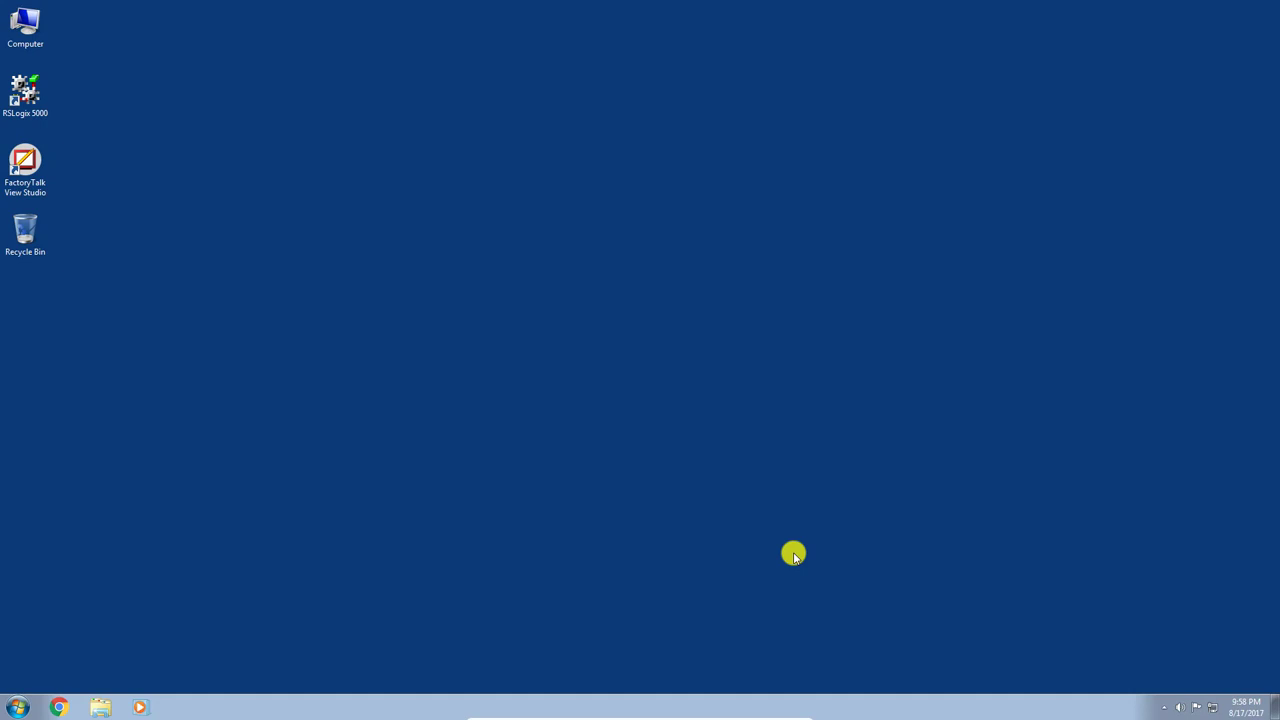
left_click(1218, 712)
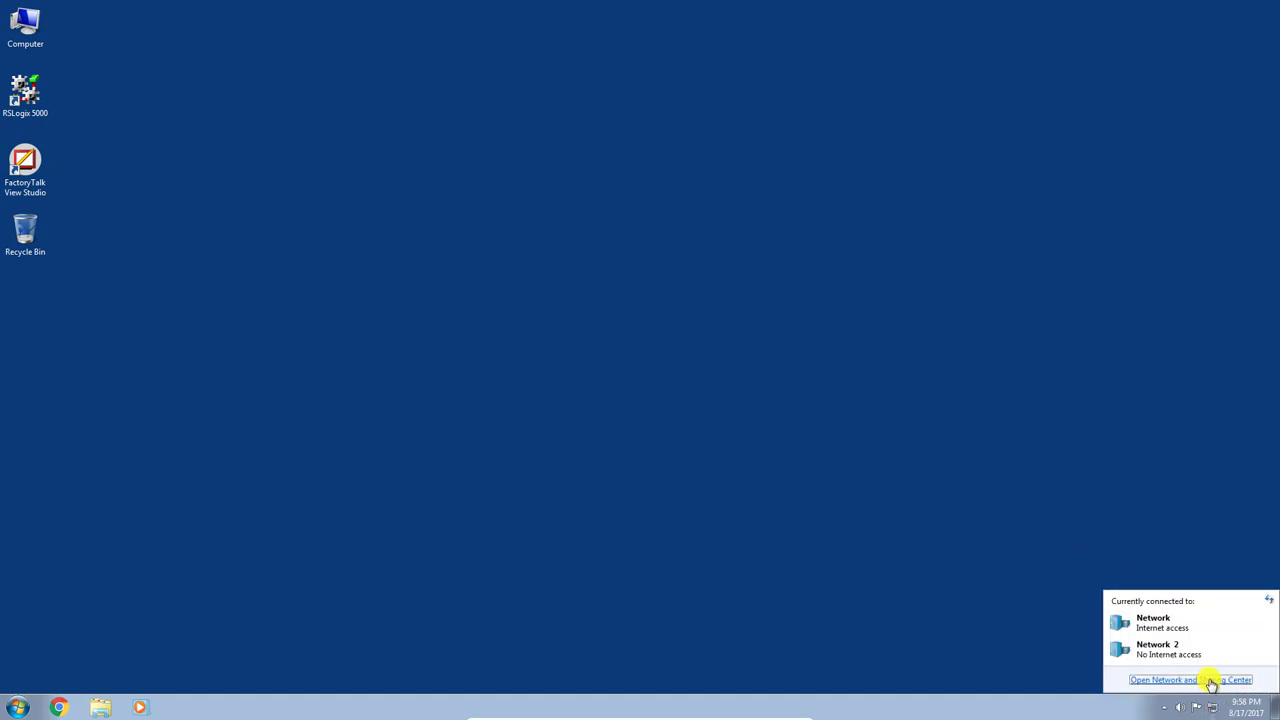
left_click(1210, 681)
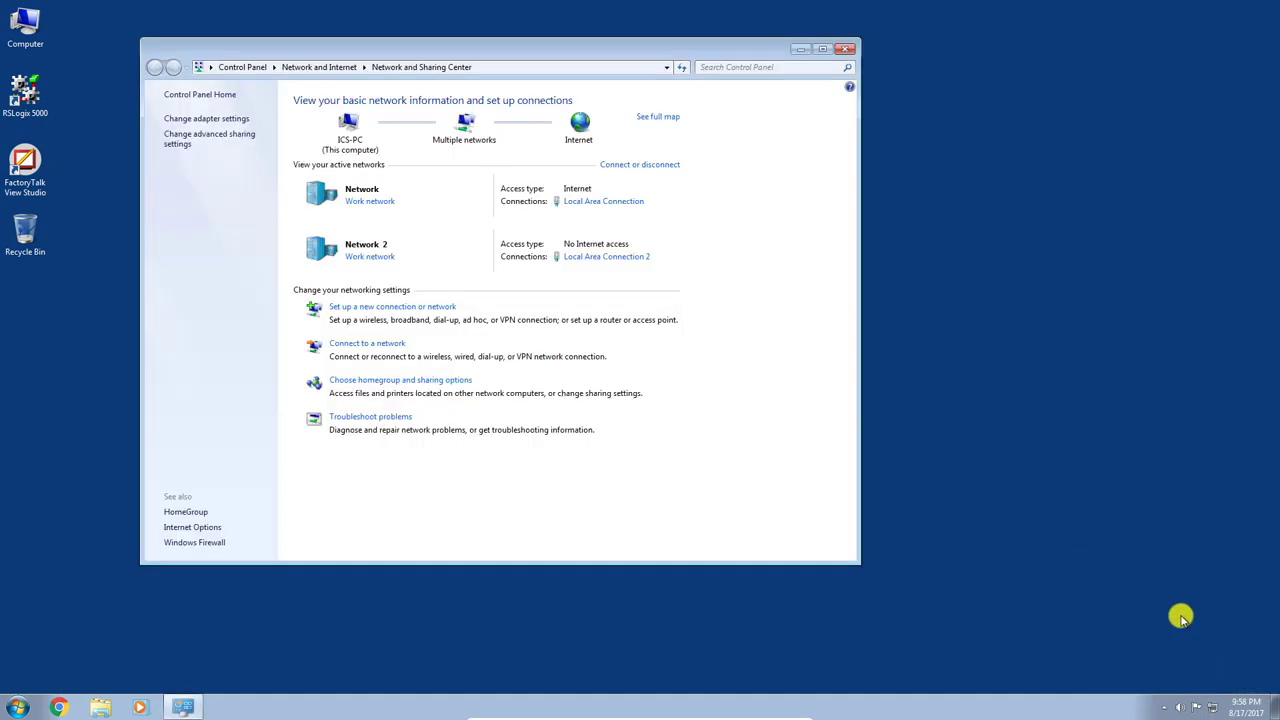
left_click(224, 121)
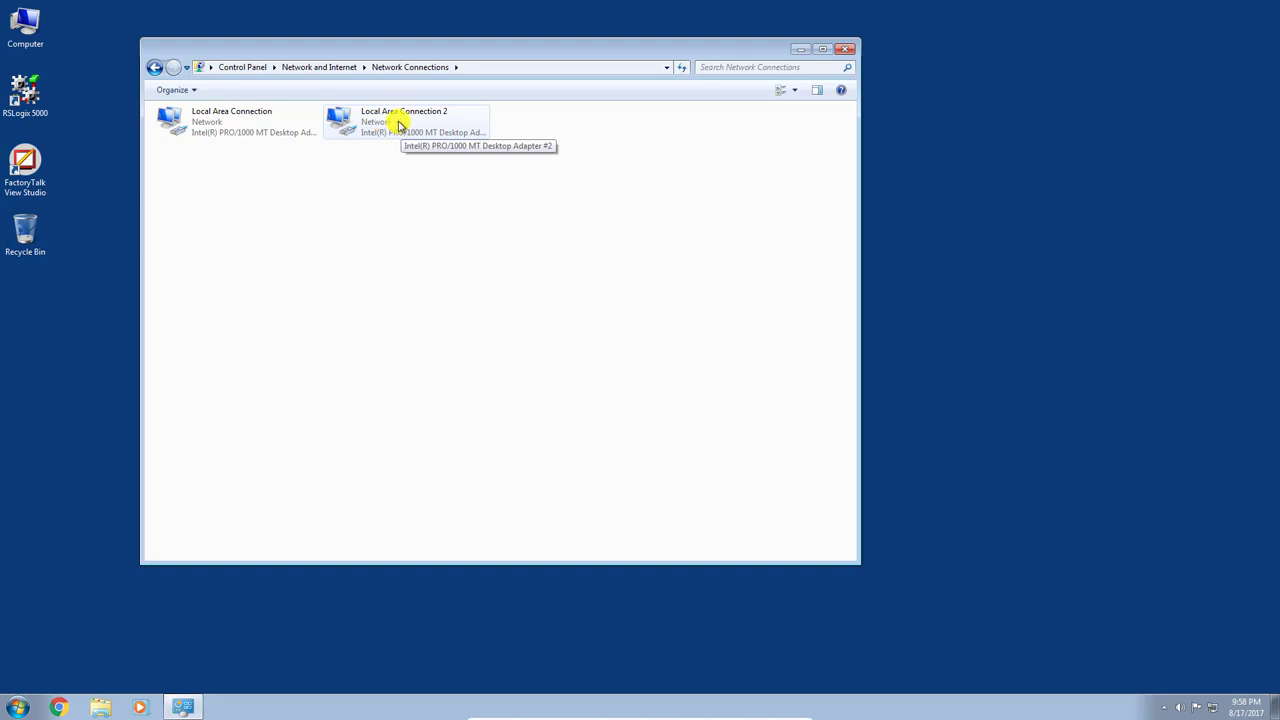
double_click(398, 124)
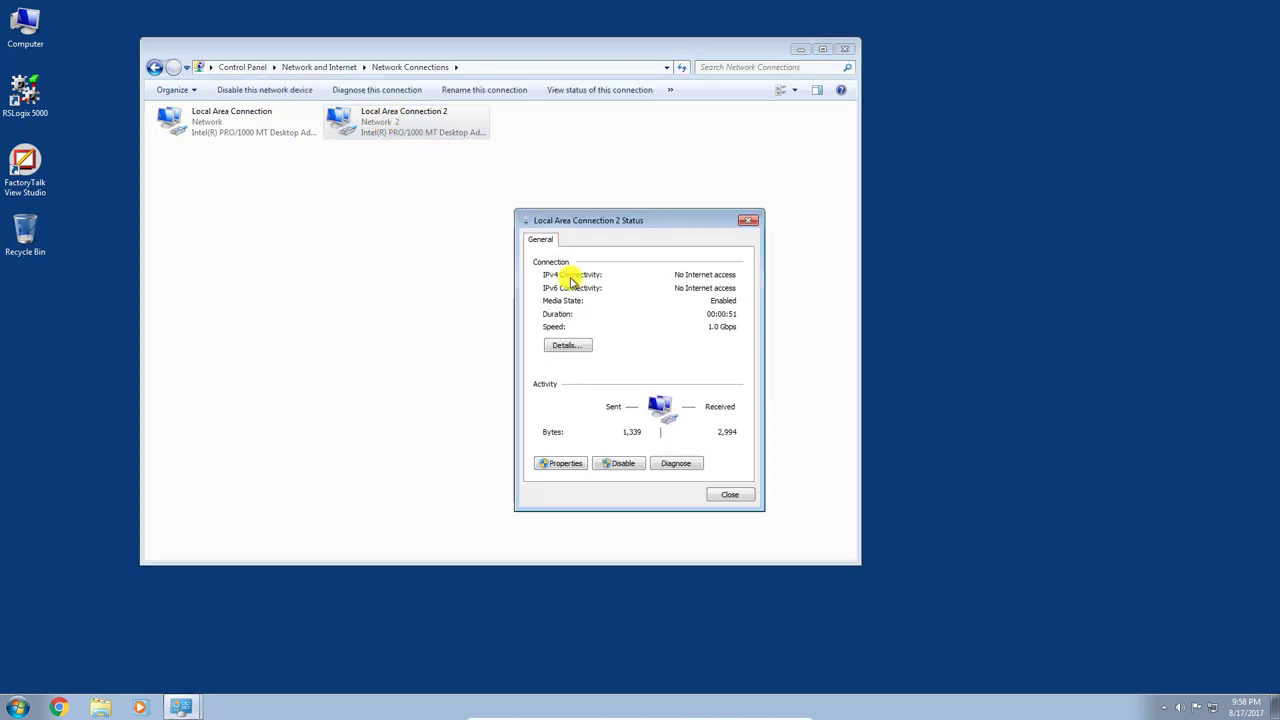
left_click(574, 346)
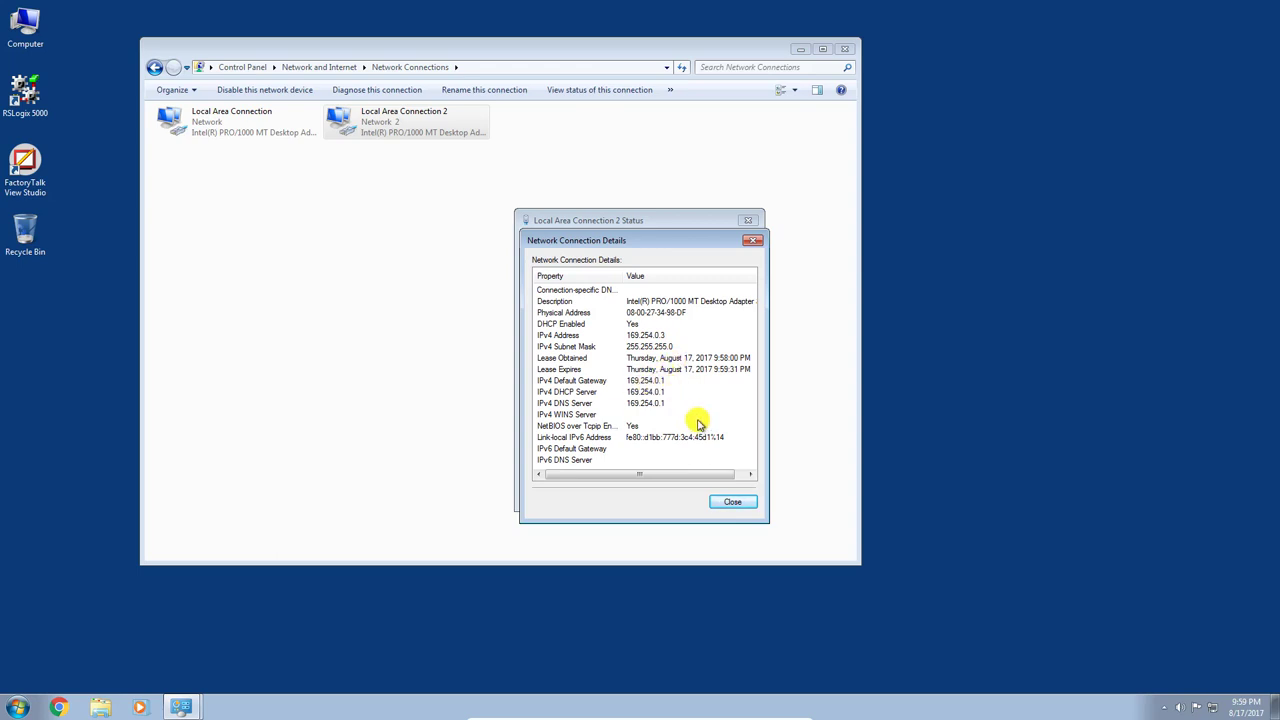
left_click(735, 507)
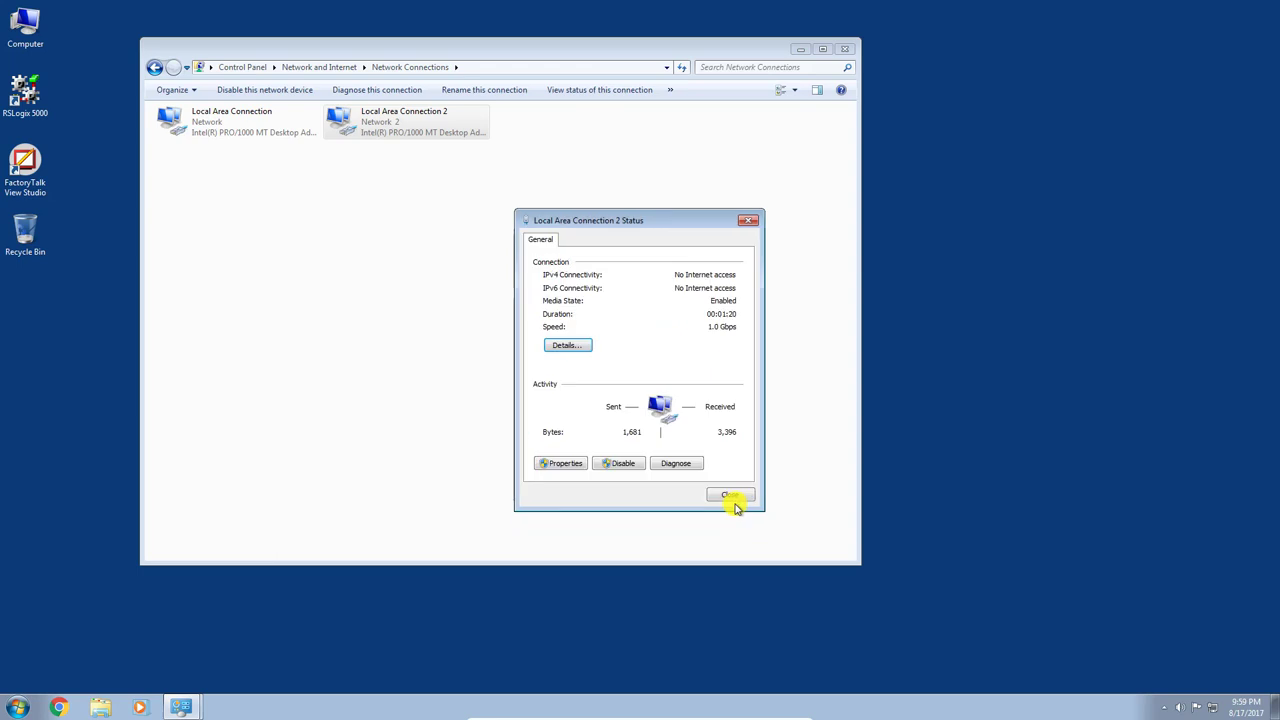
left_click(737, 496)
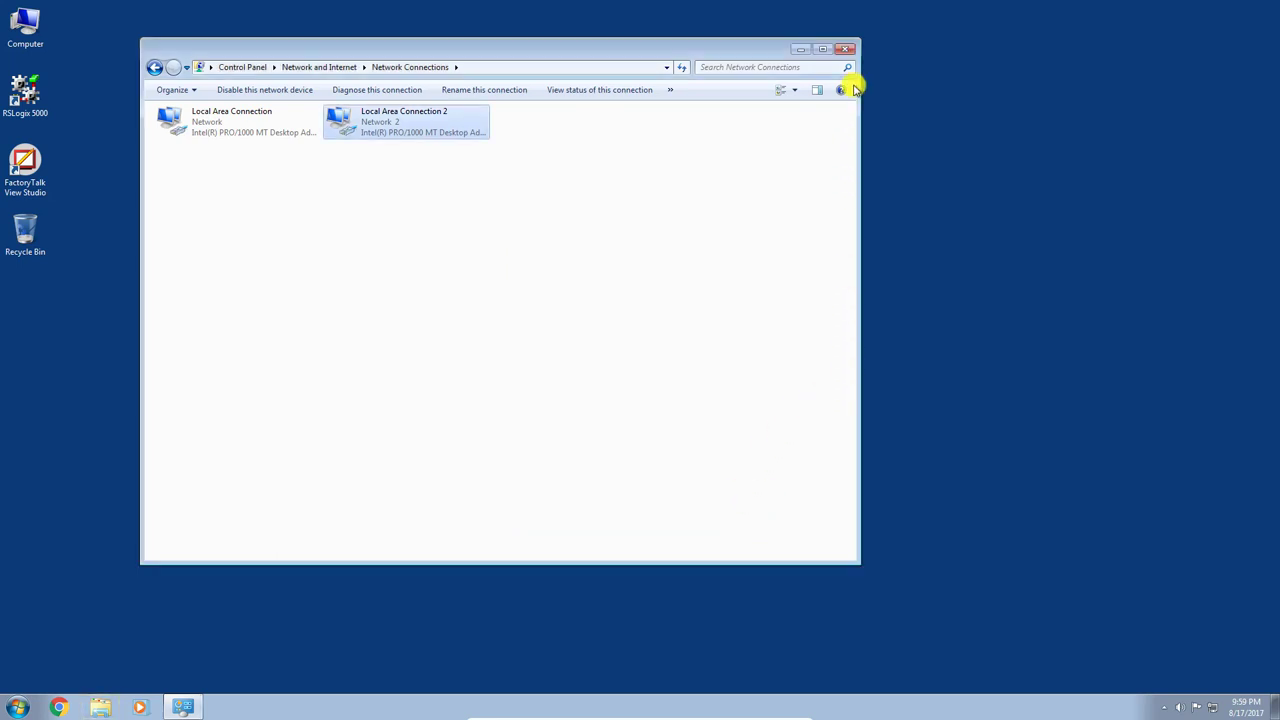
left_click(845, 49)
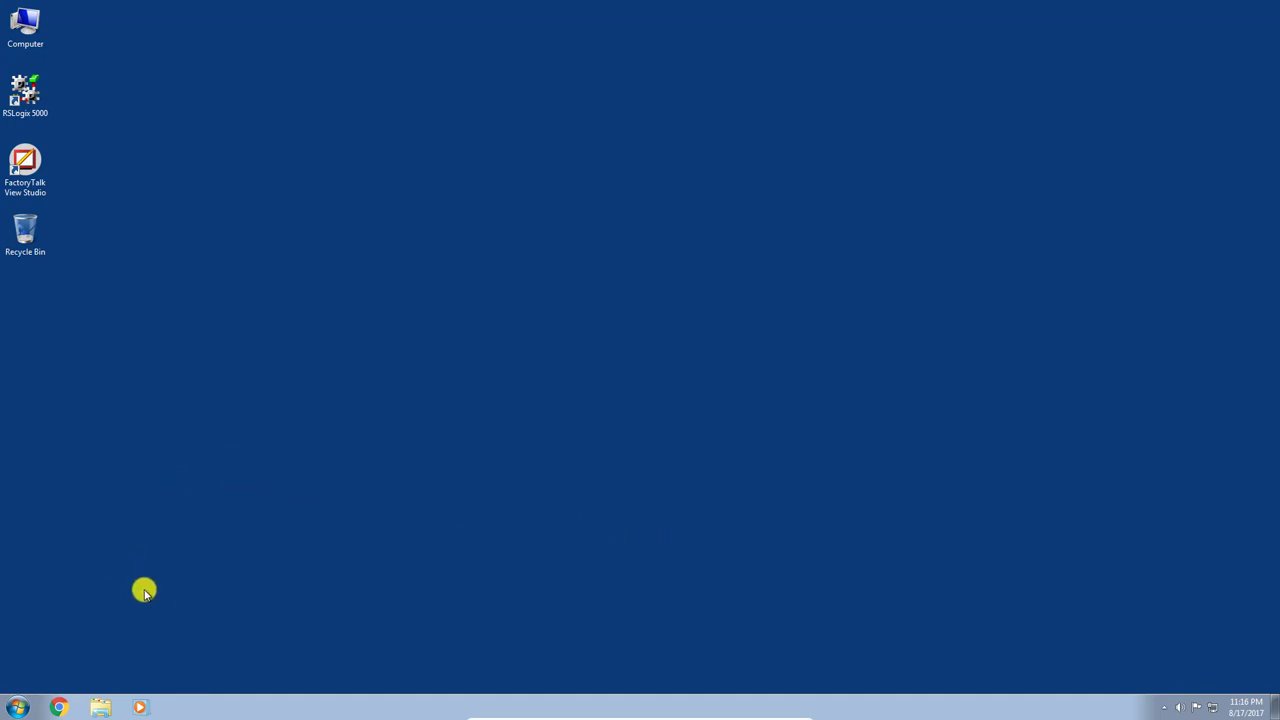
Open Chrome and browse to the switch at 169.254.0.1
left_click(66, 707)
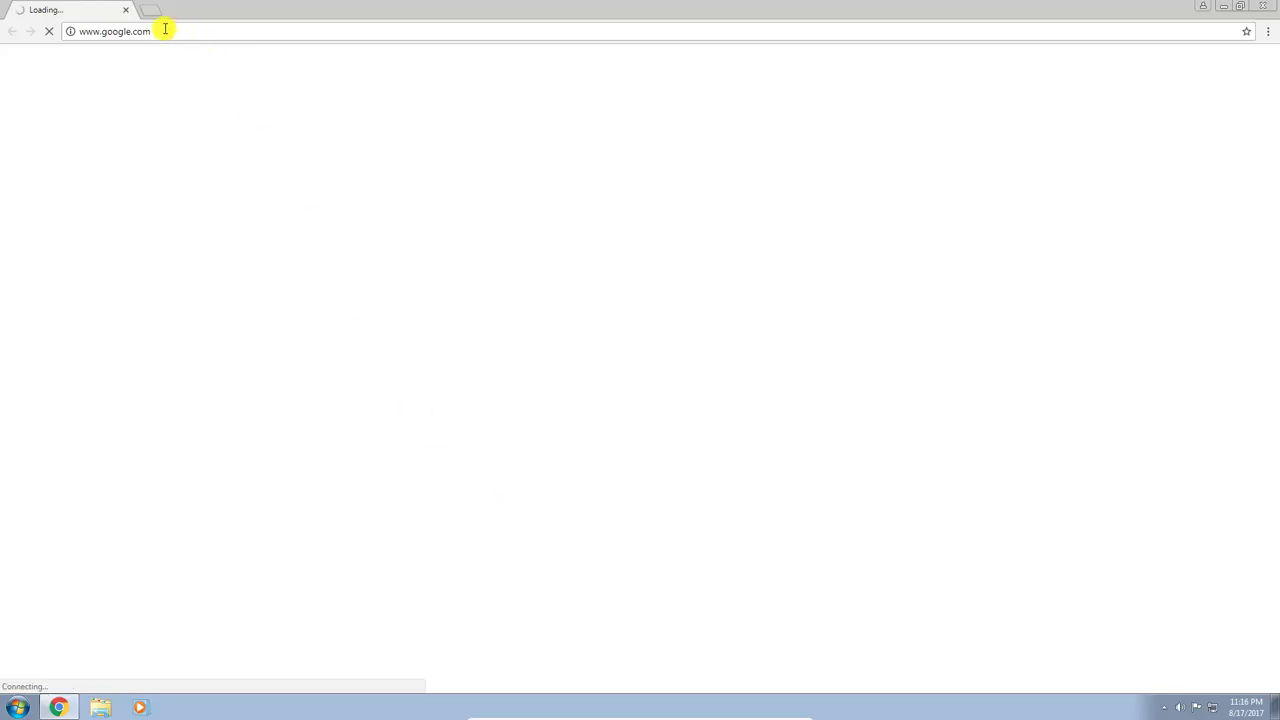
left_click(161, 31)
type("169")
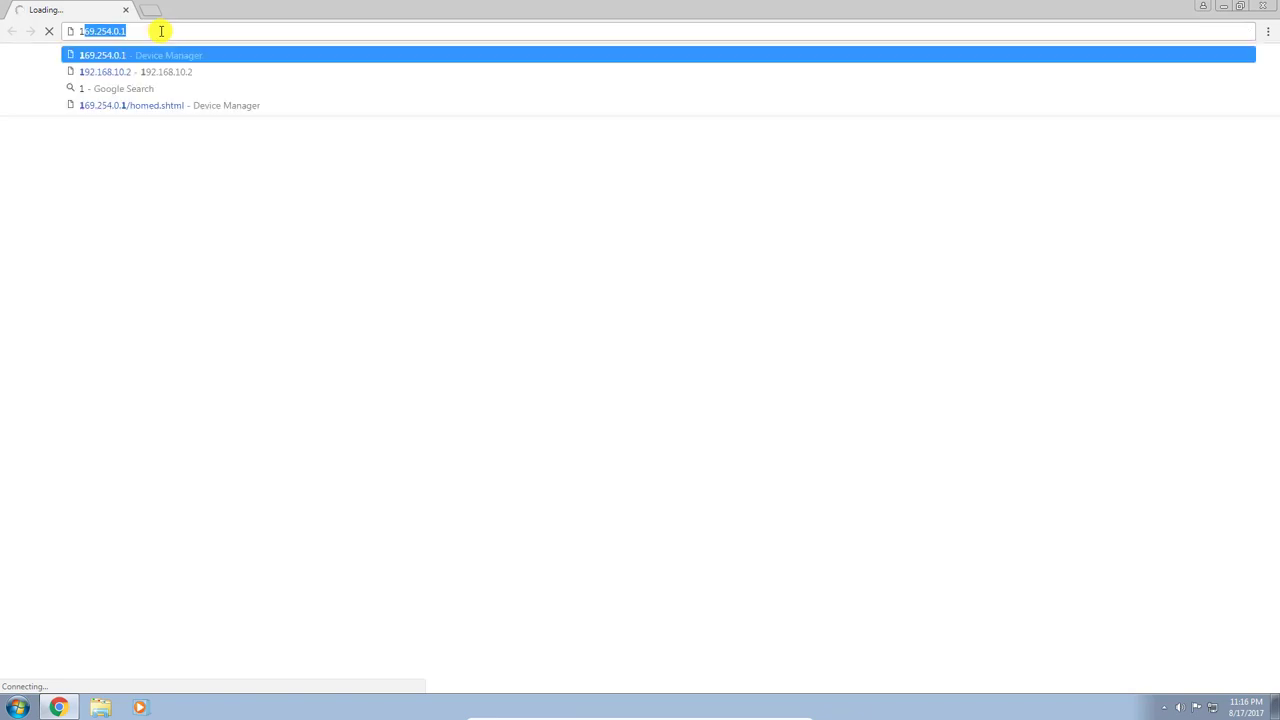
type(".2")
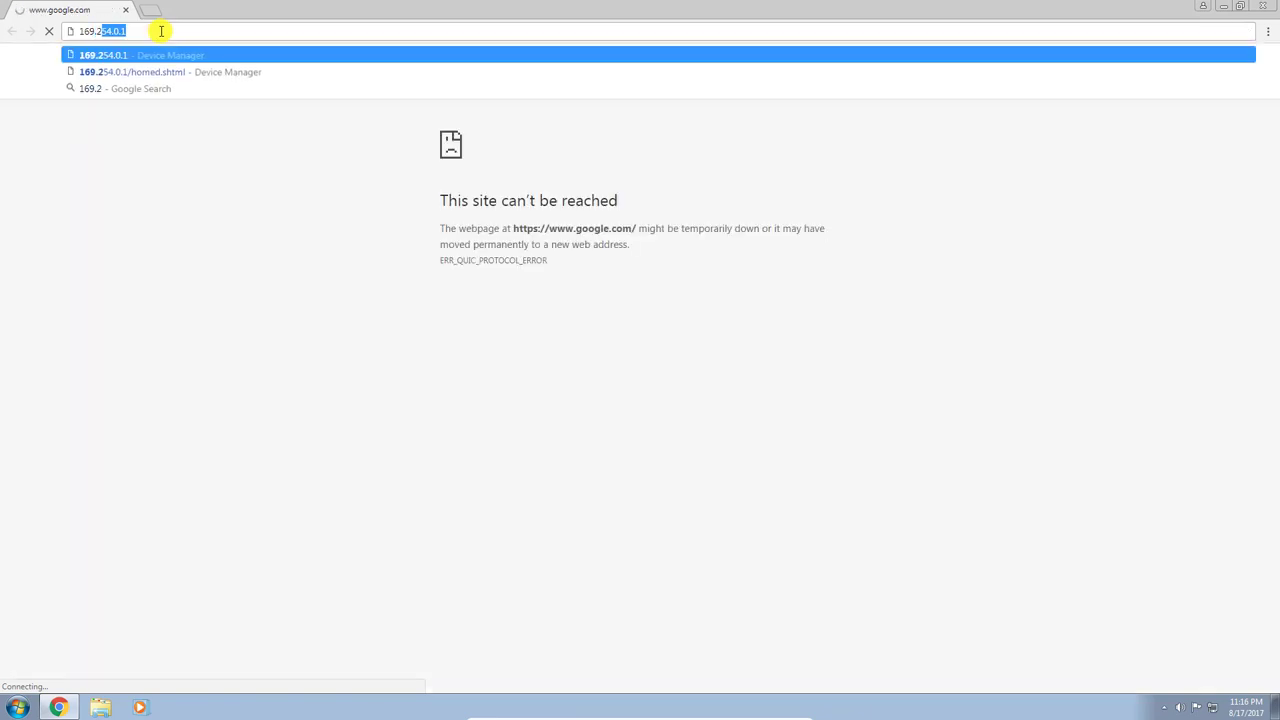
type("54.0.")
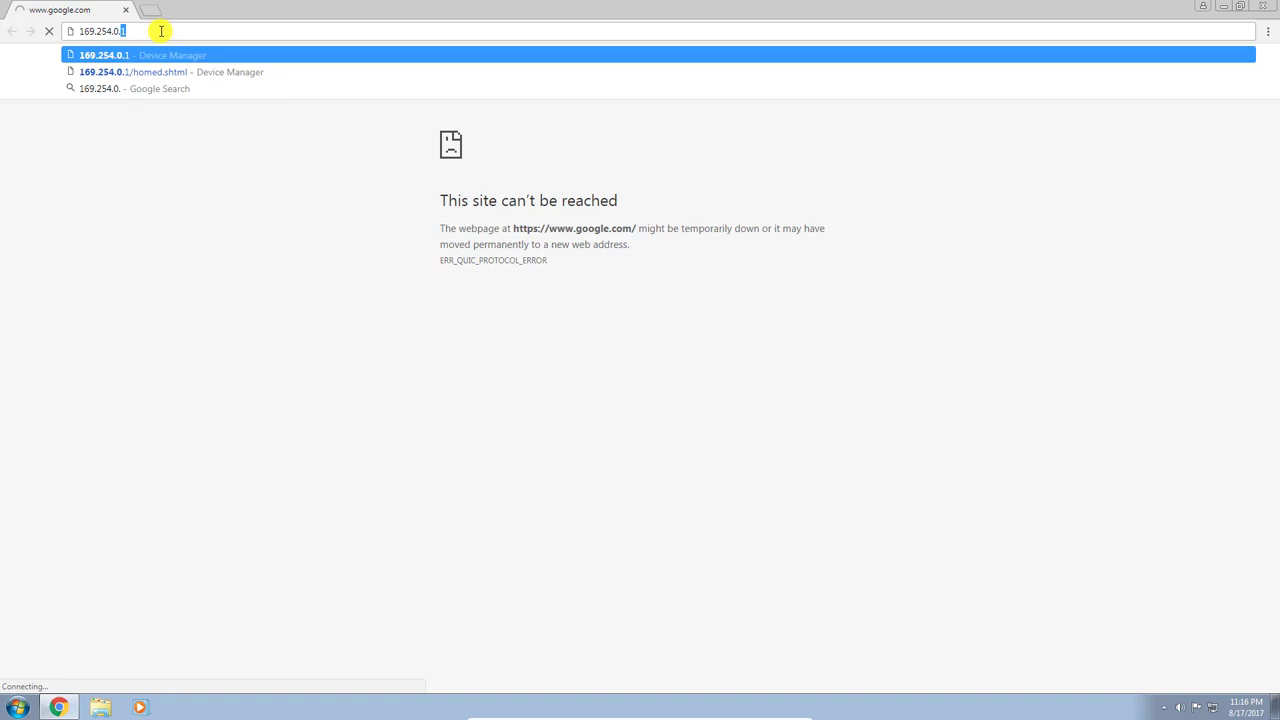
type("1")
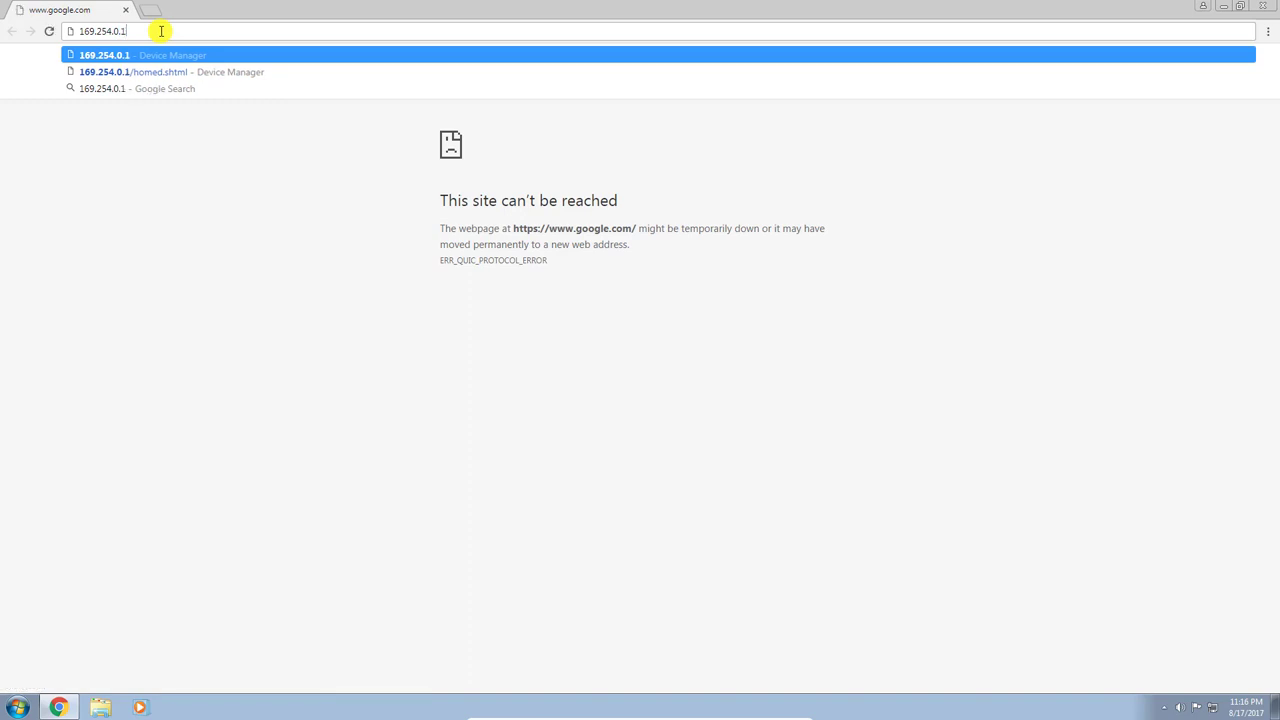
key("Return")
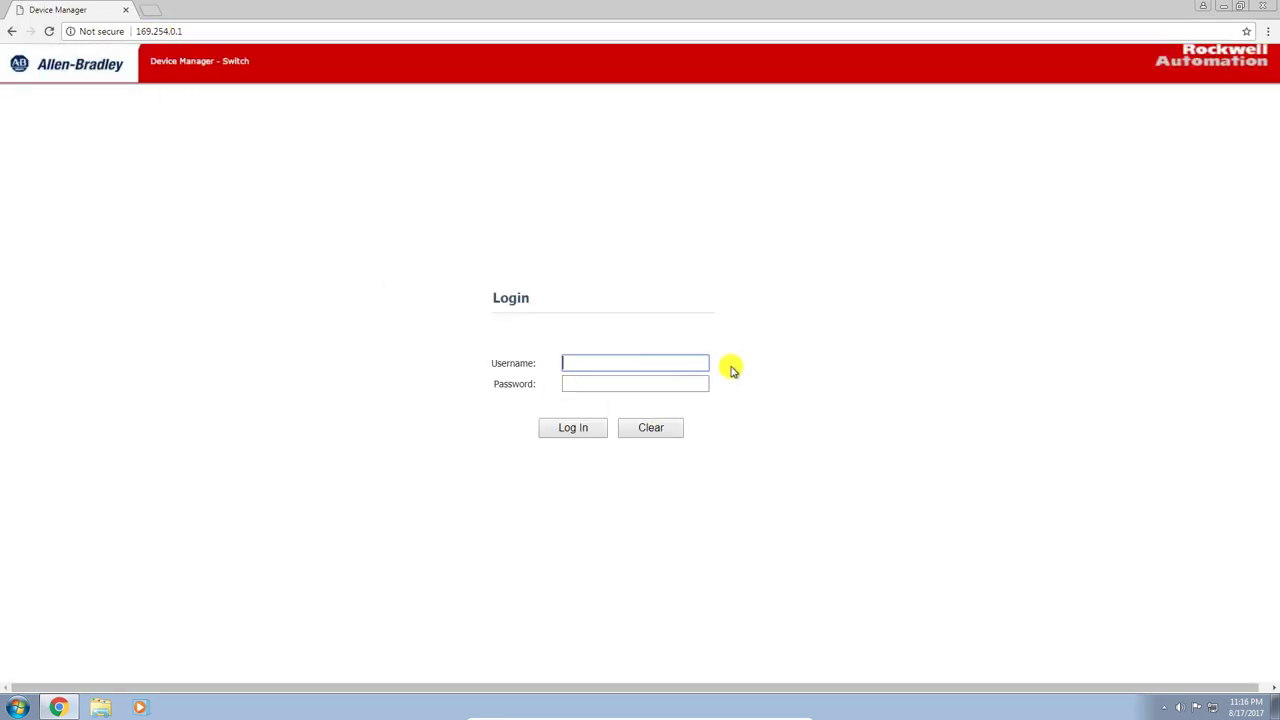
Log in to the switch with username admin and its password
type("admin")
key("Tab")
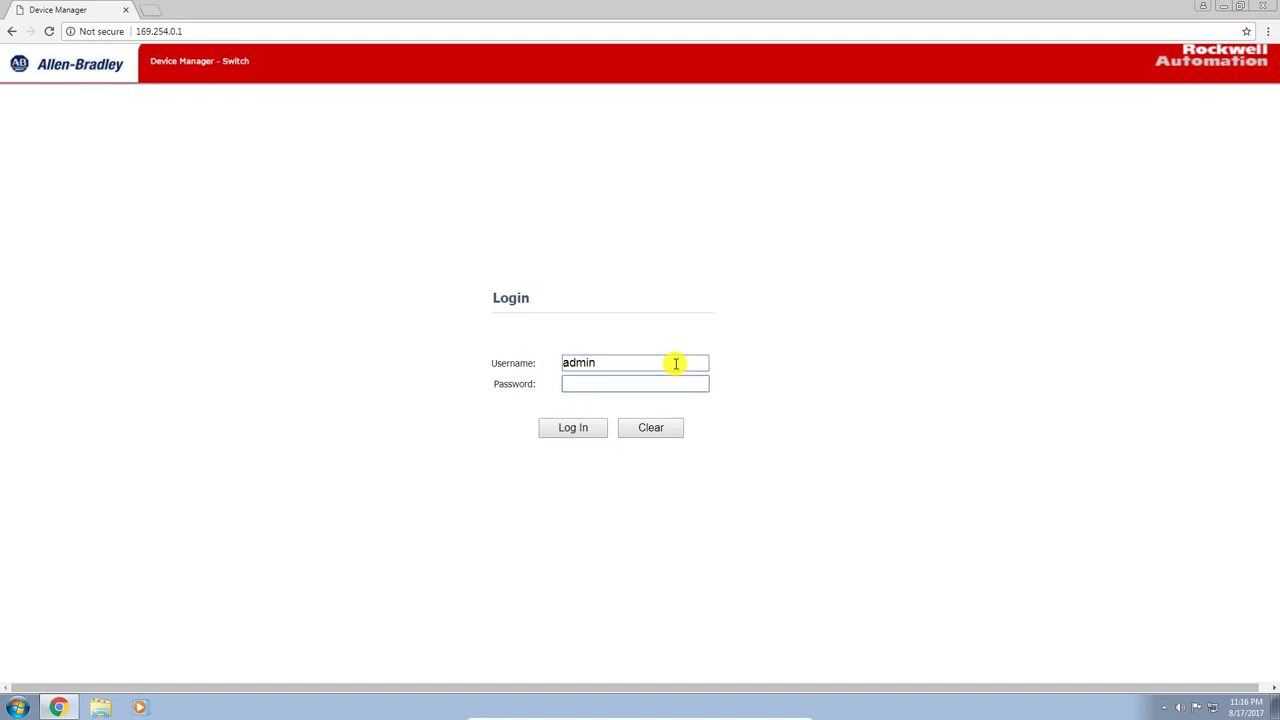
type("******")
key("Return")
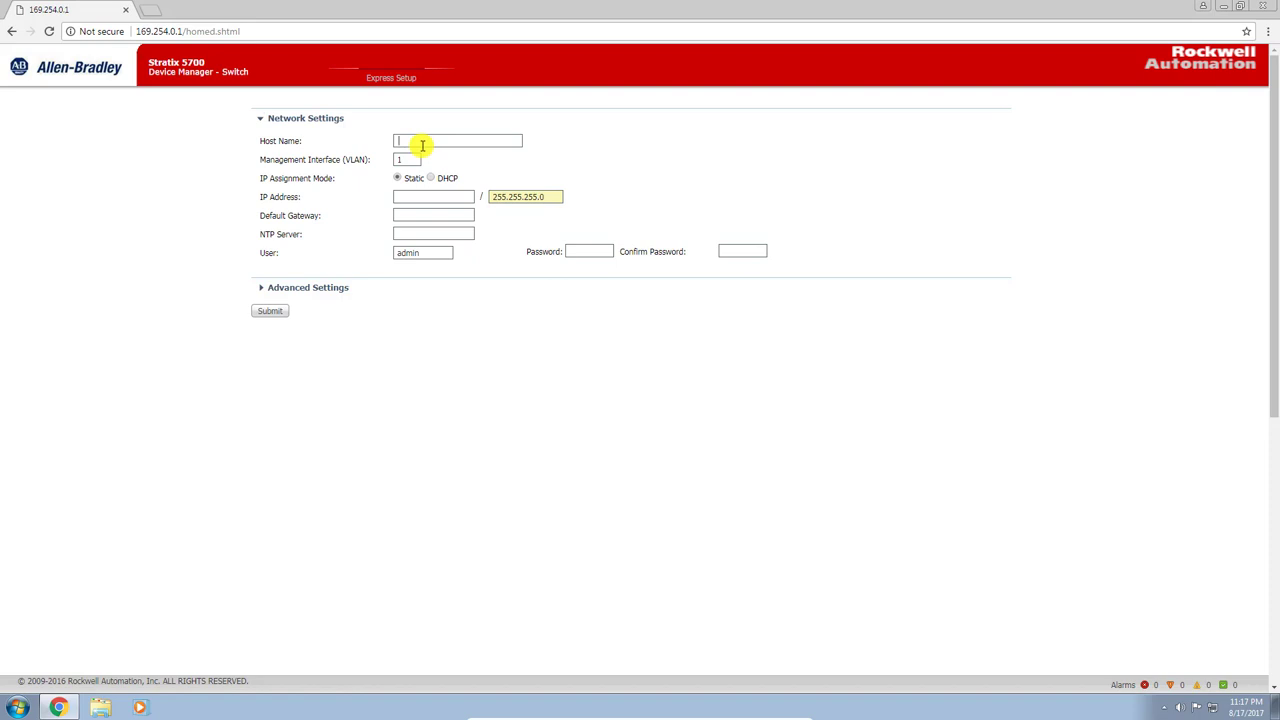
Enter host name Test 1, IP 192.168.10.2, gateway 192.168.10.1 and the admin password, and expand Advanced Settings
type("est 1")
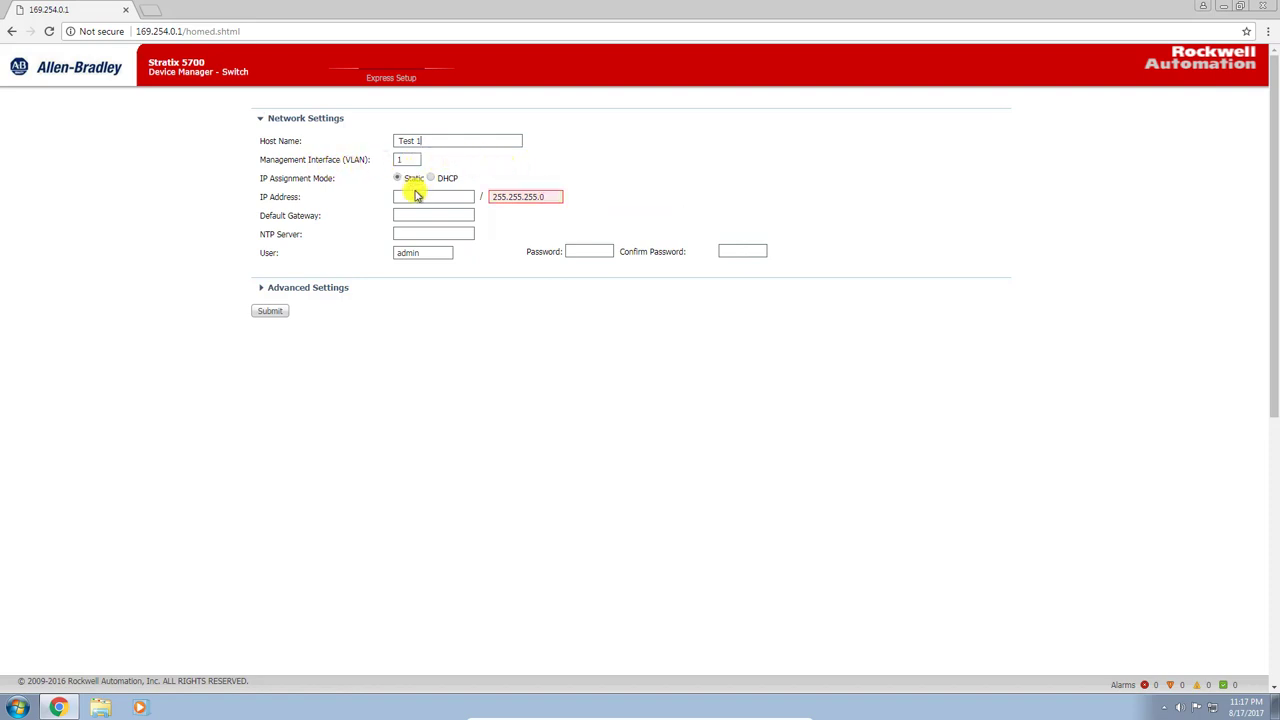
type("192.168.10.2")
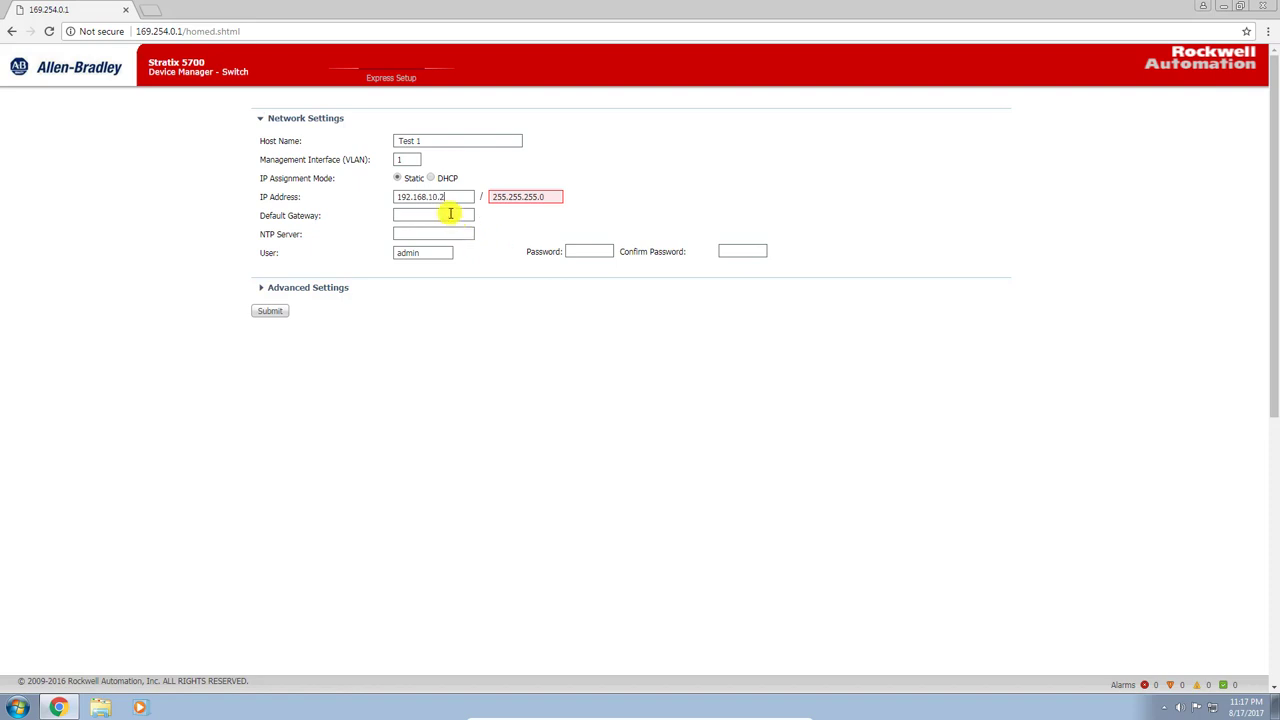
left_click(452, 215)
type("192")
type(".168")
type(".10")
type(".1")
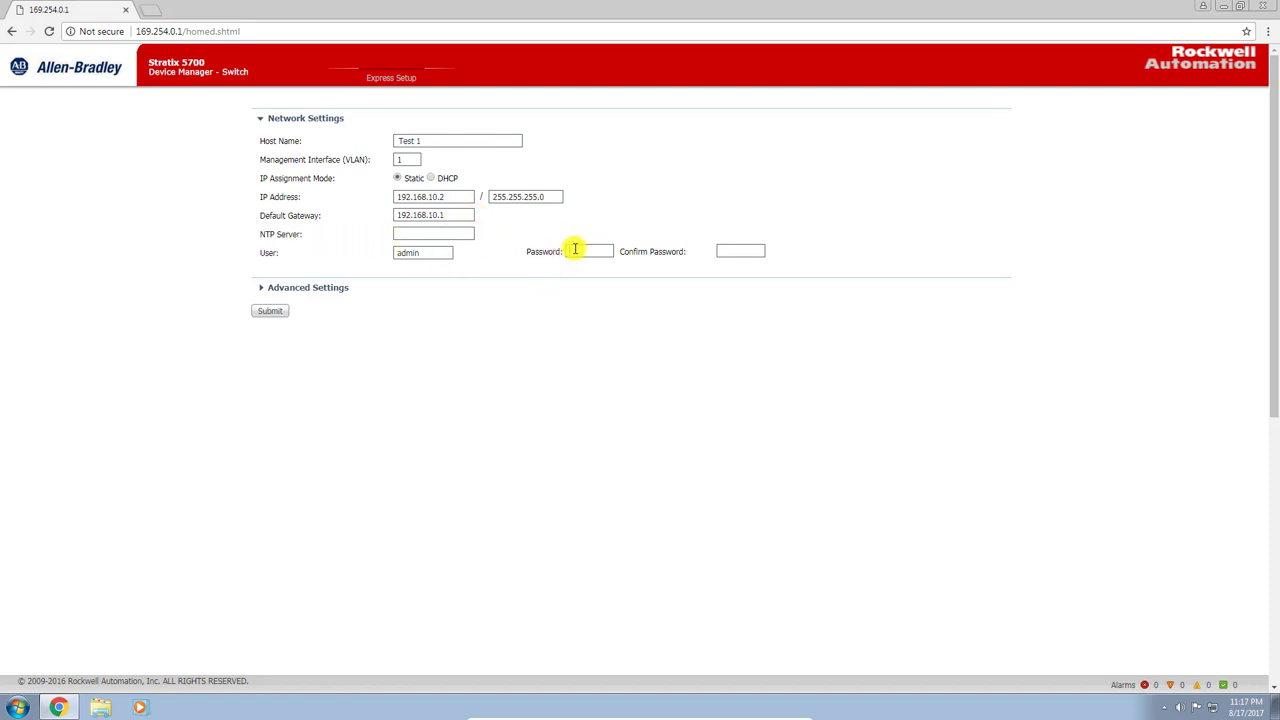
type("1234")
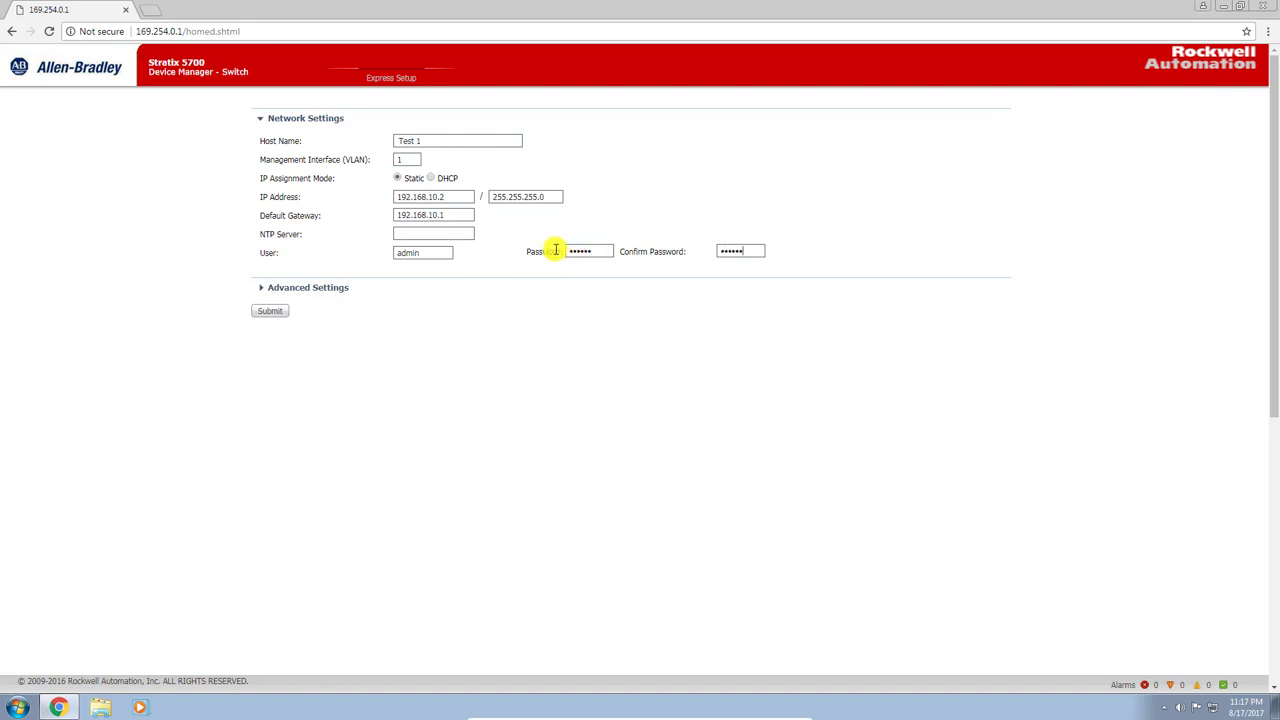
left_click(320, 288)
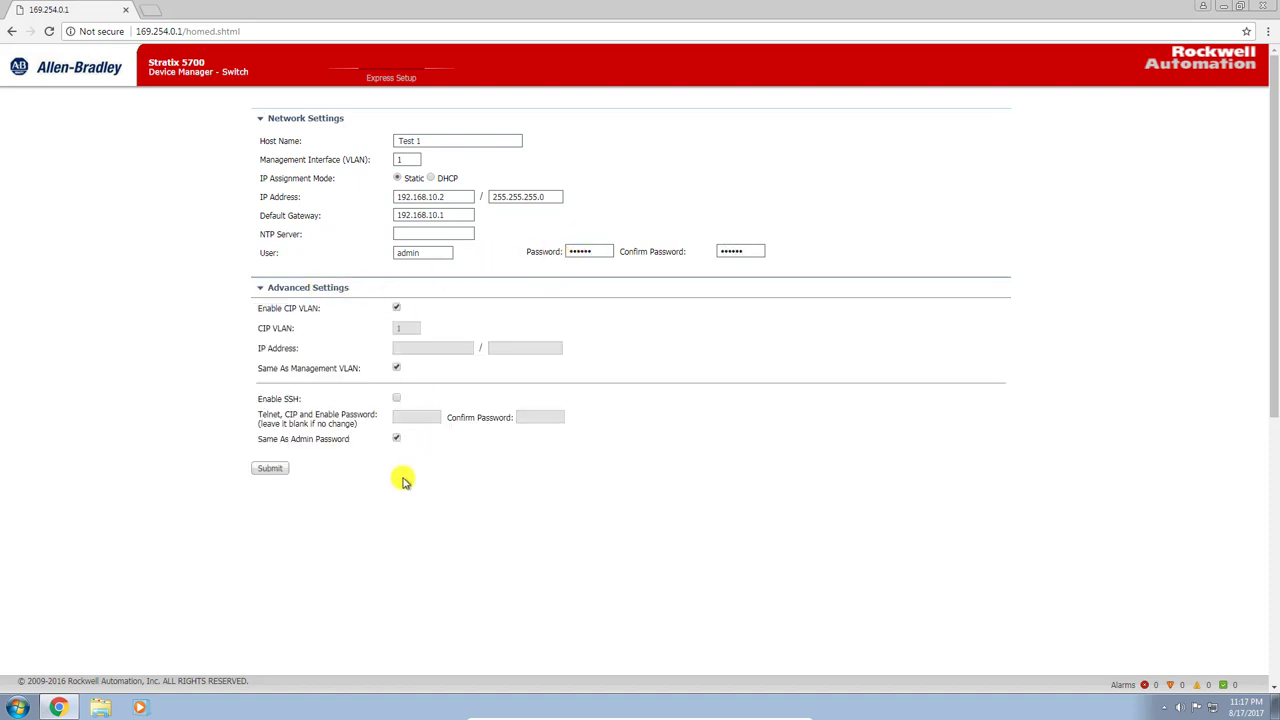
Submit Express Setup, fixing the rejected host name to Test_1 and resubmitting
left_click(272, 469)
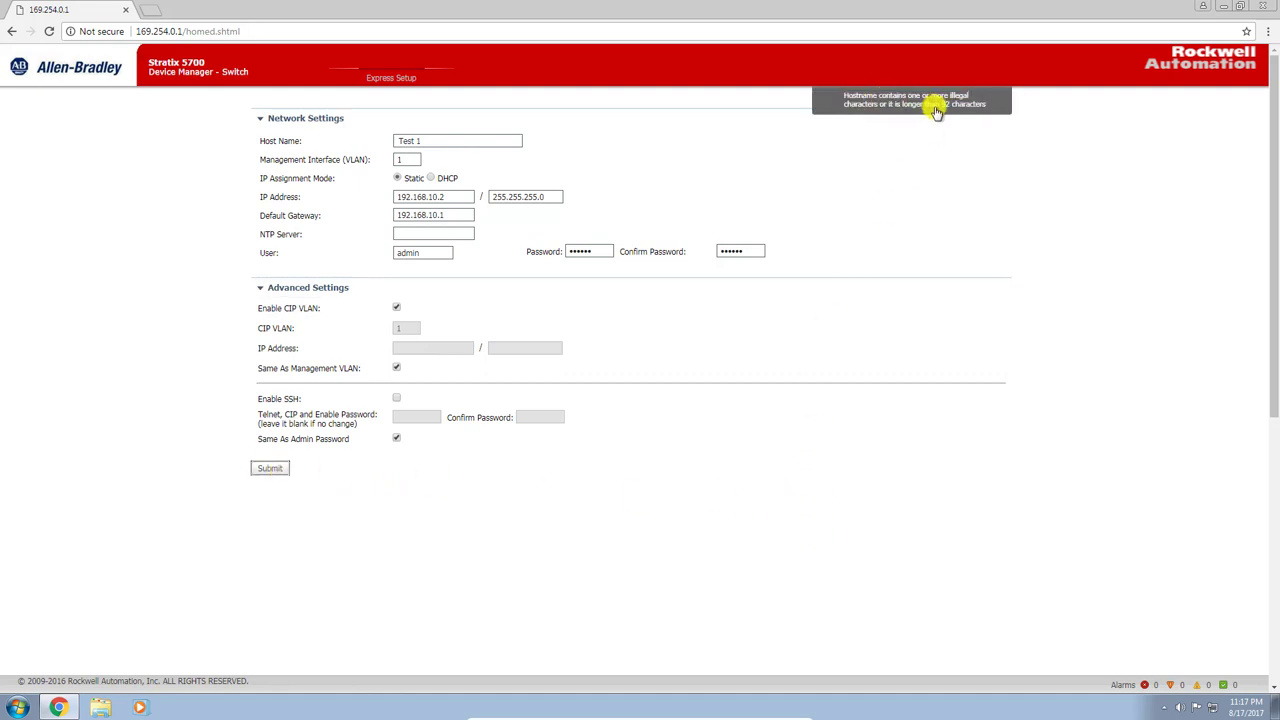
left_click(410, 141)
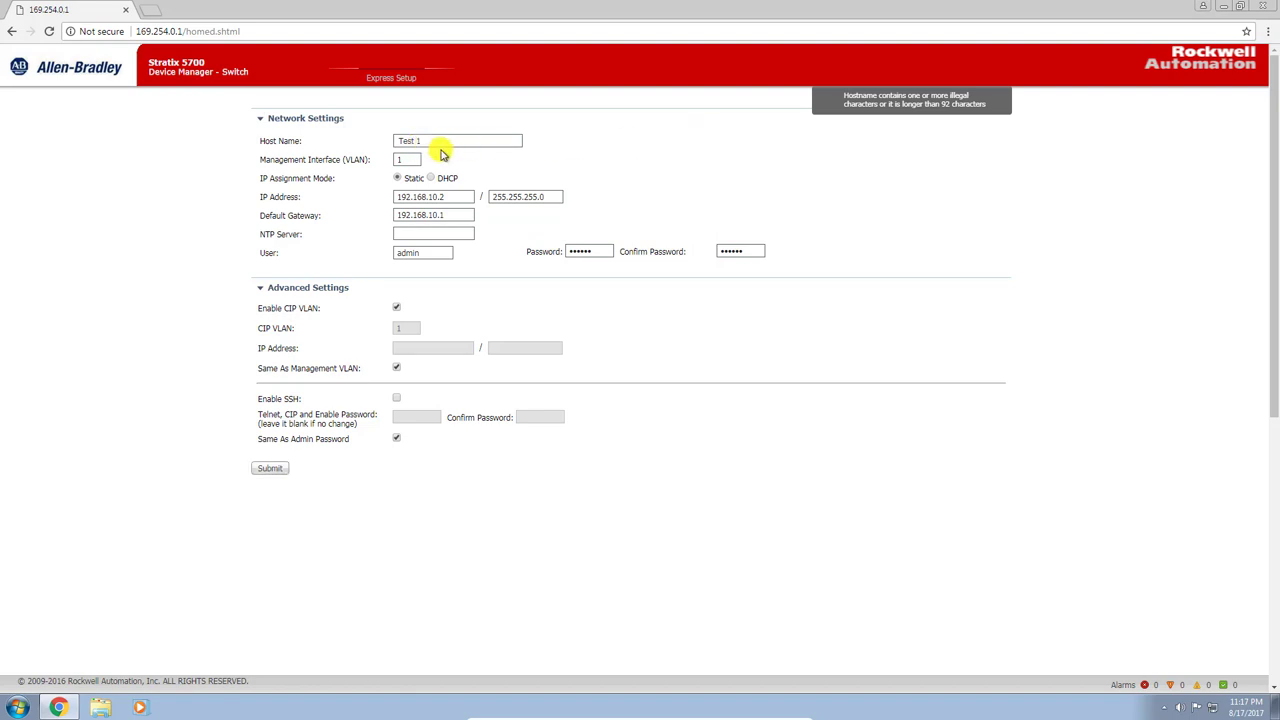
type("_")
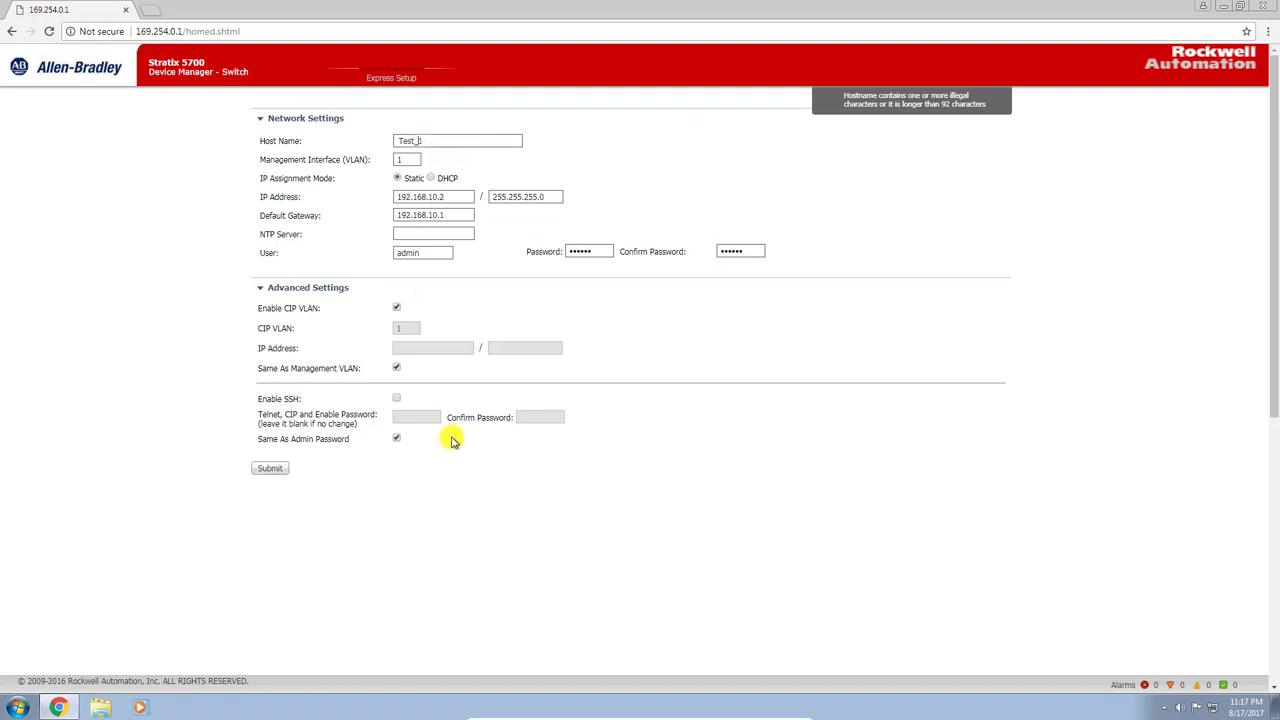
left_click(270, 468)
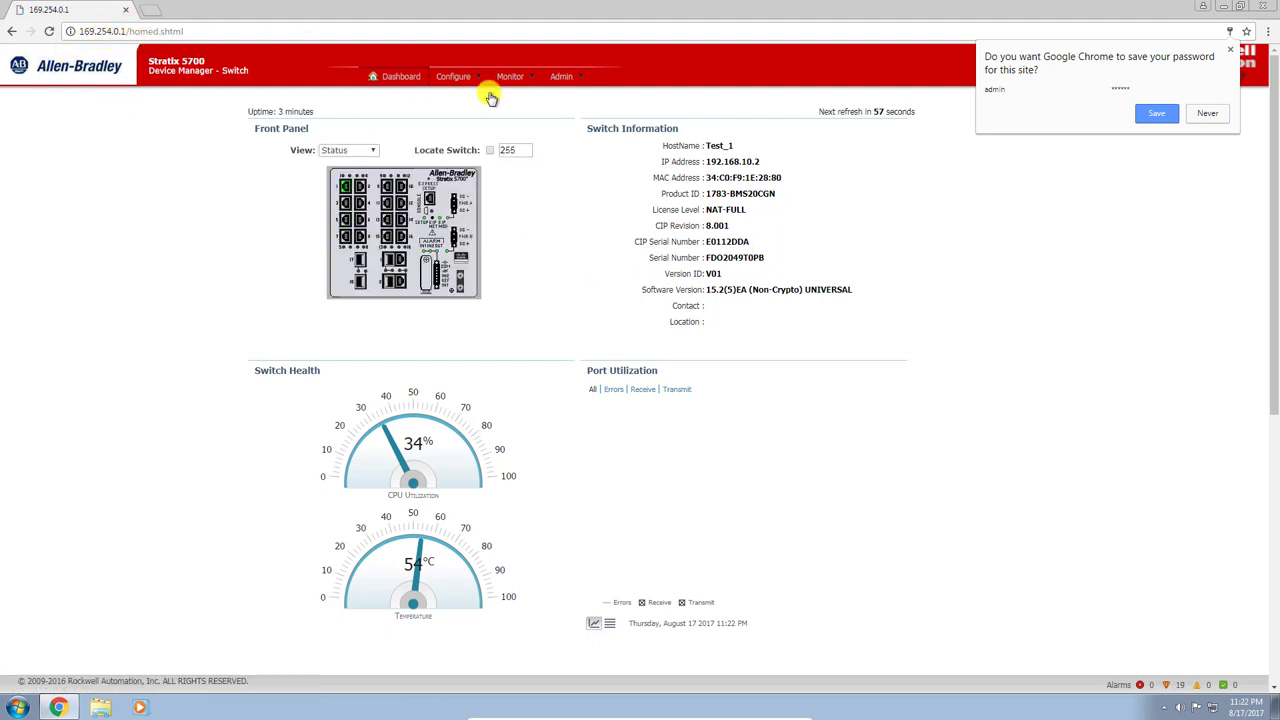
Open the VLAN Management page from the Configure menu
mouse_move(476, 80)
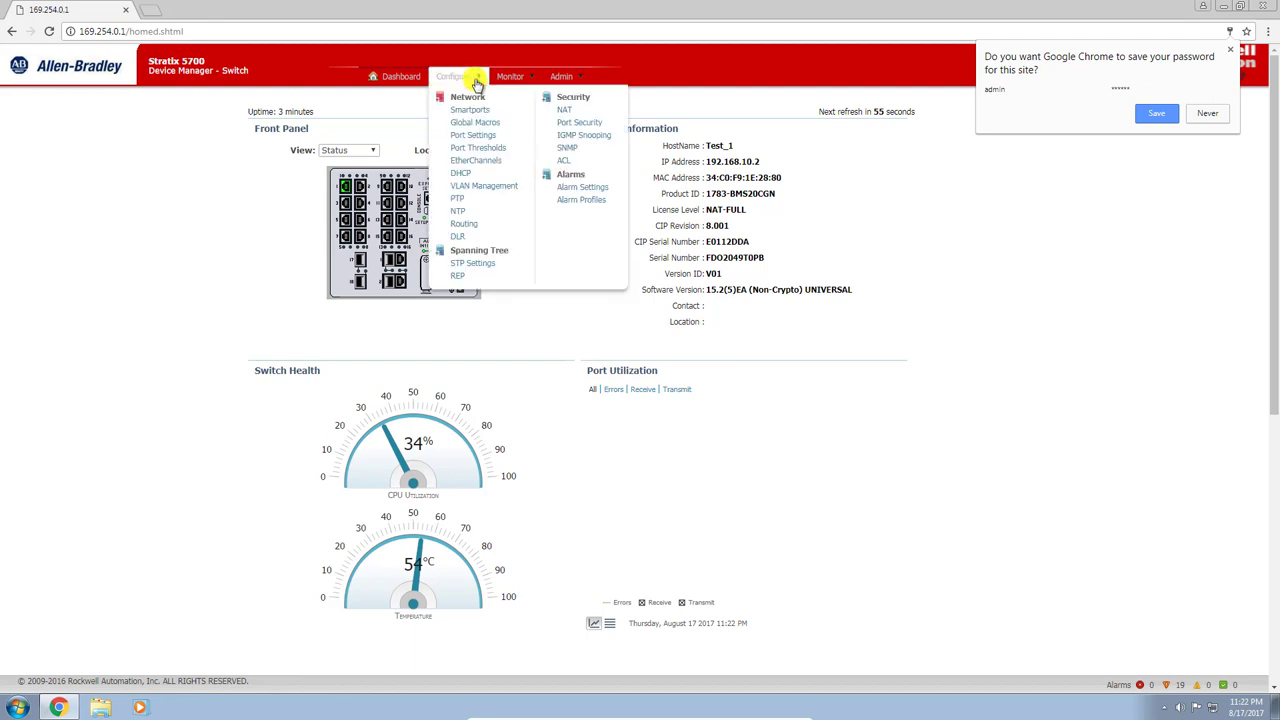
left_click(480, 186)
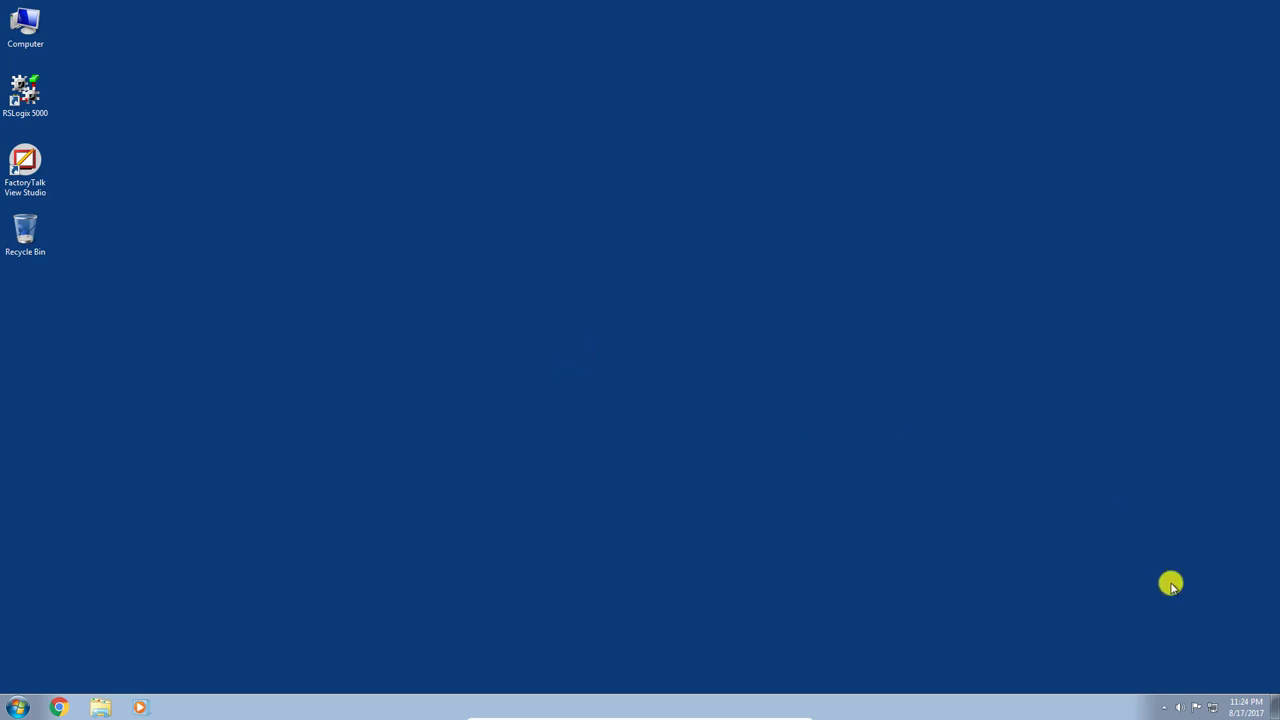
Open the properties of Local Area Connection 2 from the Network and Sharing Center's adapter list
left_click(1213, 707)
left_click(1206, 680)
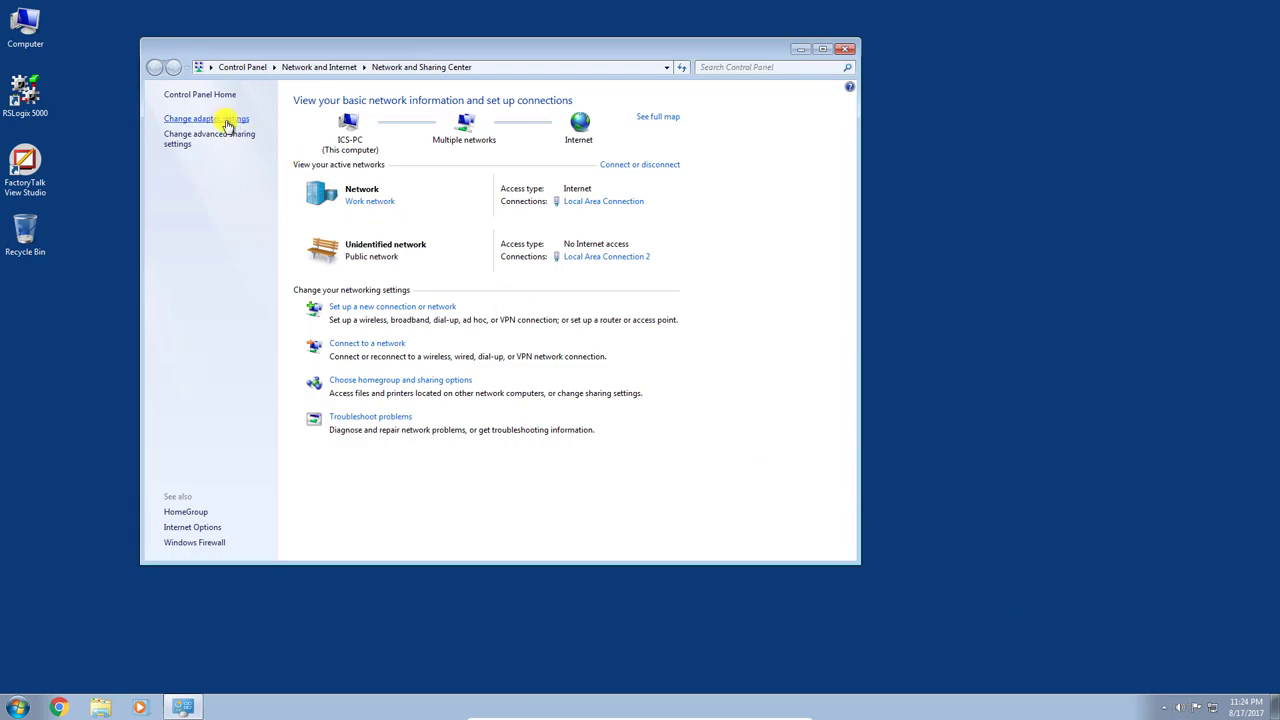
left_click(211, 120)
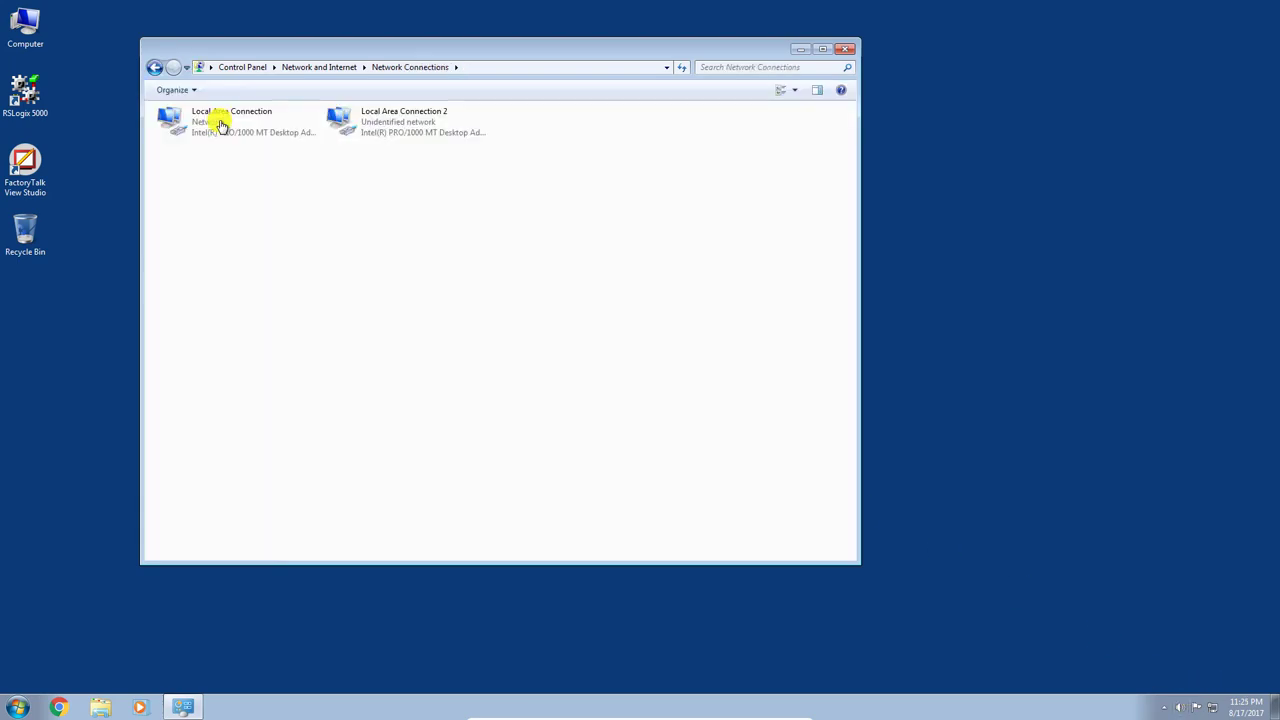
left_click(403, 123)
double_click(403, 123)
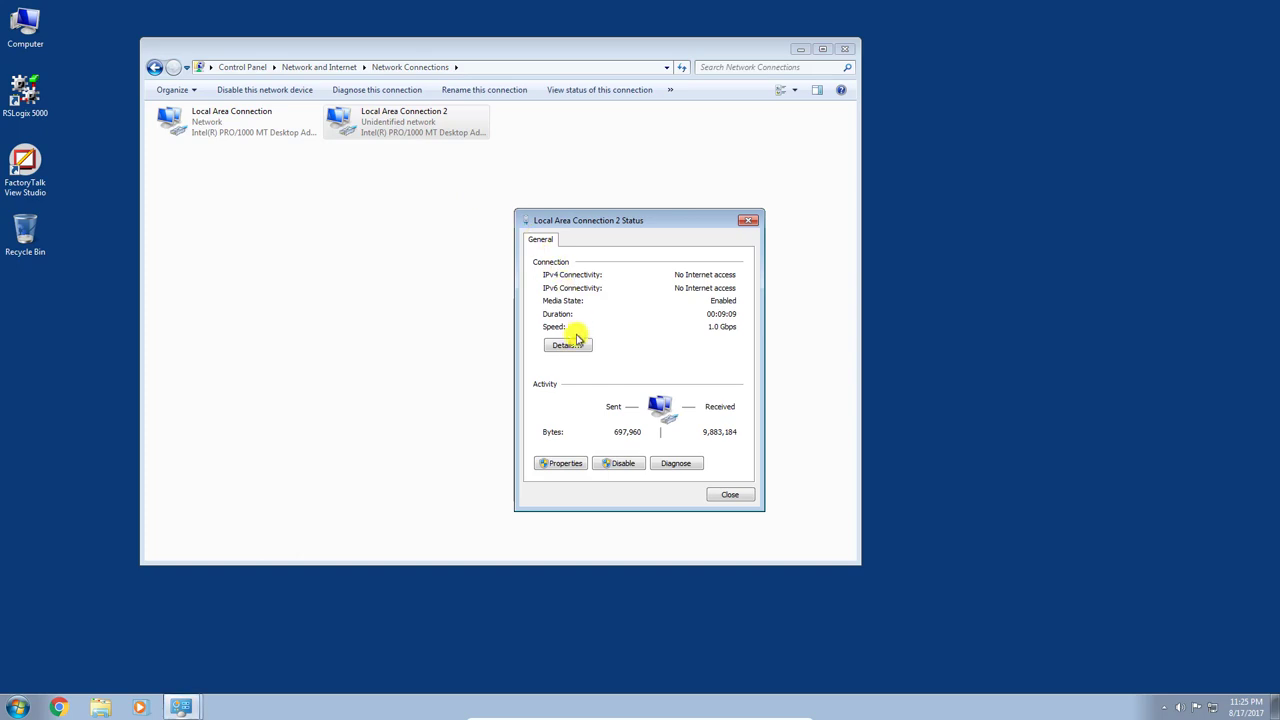
left_click(564, 465)
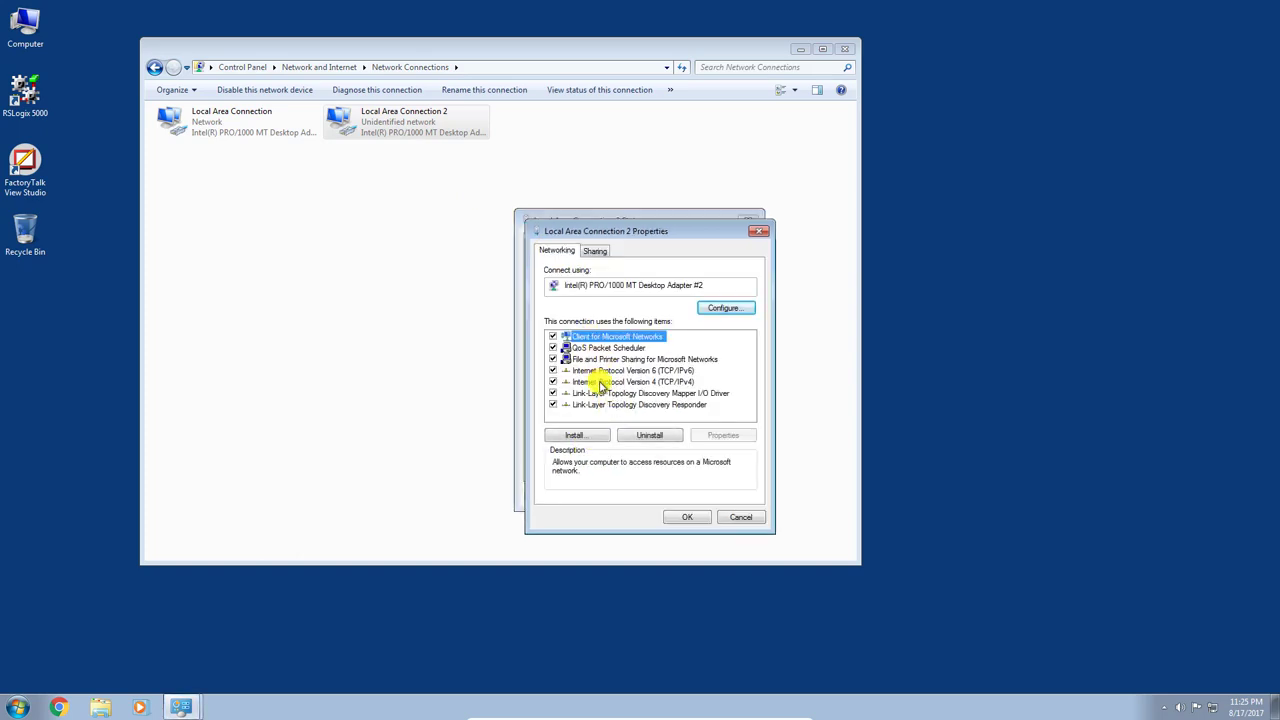
Set IPv4 to static 192.168.10.245 with mask 255.255.255.0, confirm, and close the windows
left_click(602, 382)
left_click(725, 437)
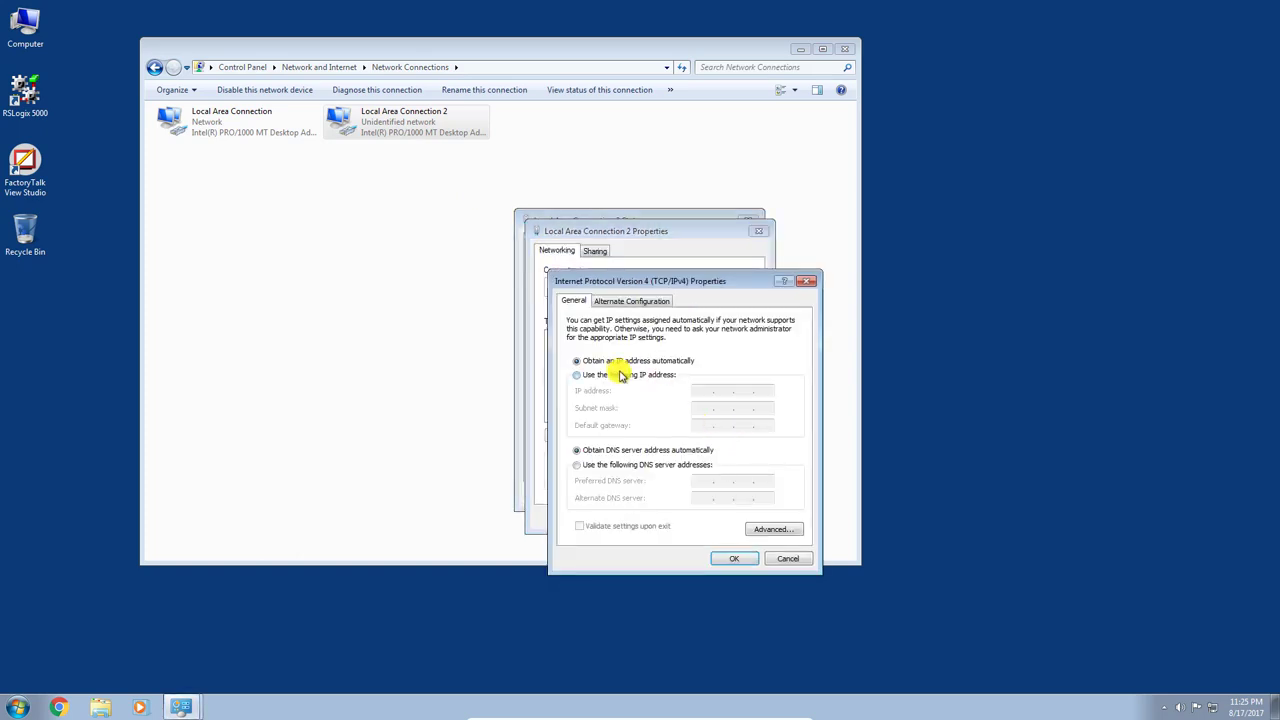
left_click(614, 374)
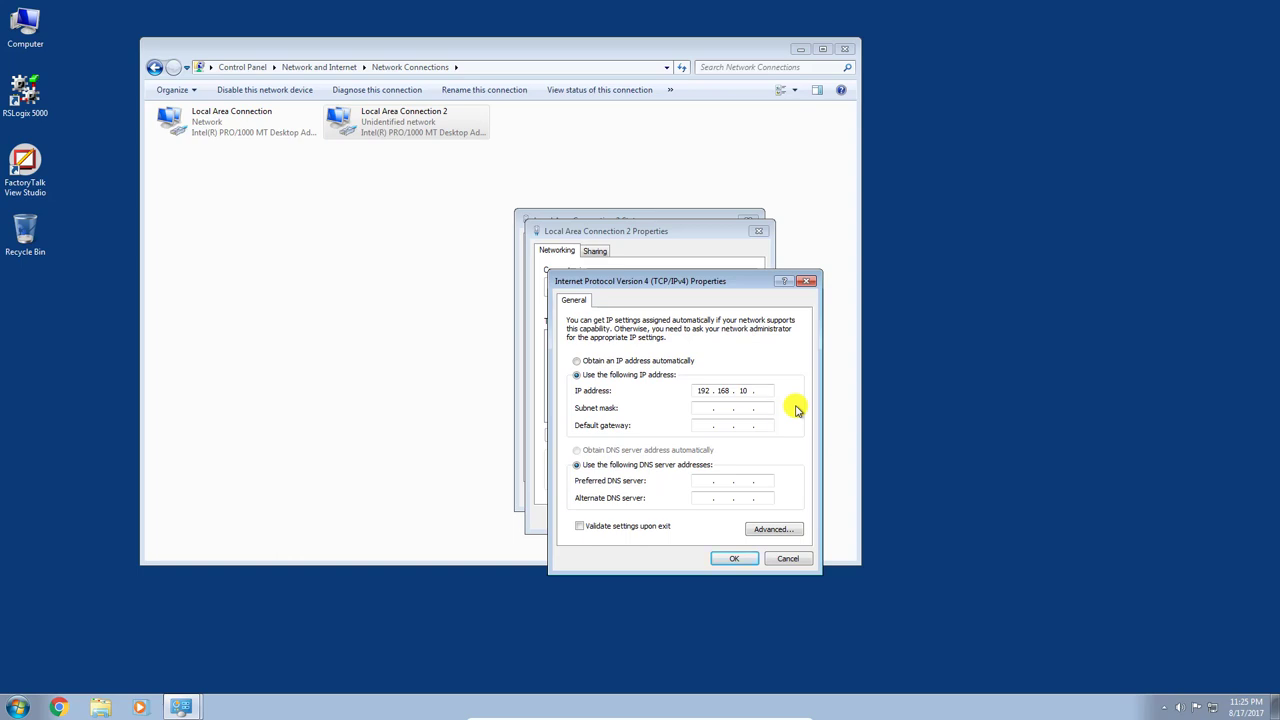
left_click(709, 408)
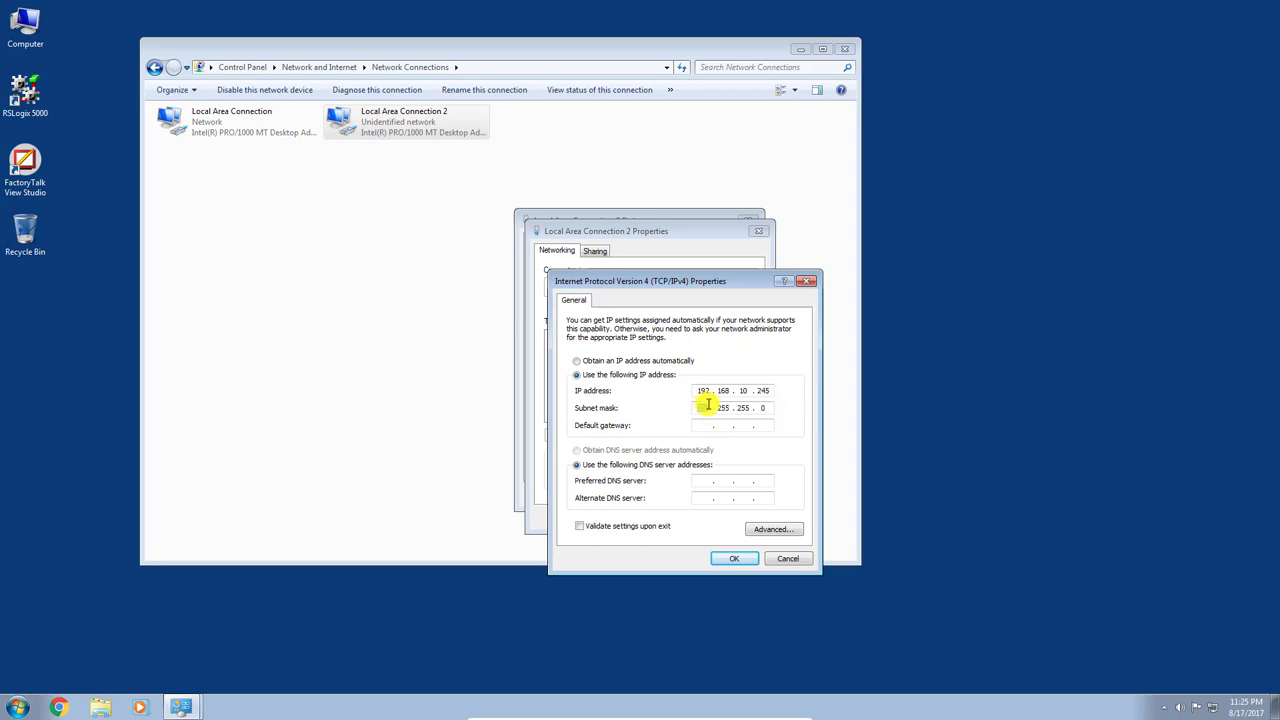
left_click(748, 557)
left_click(686, 518)
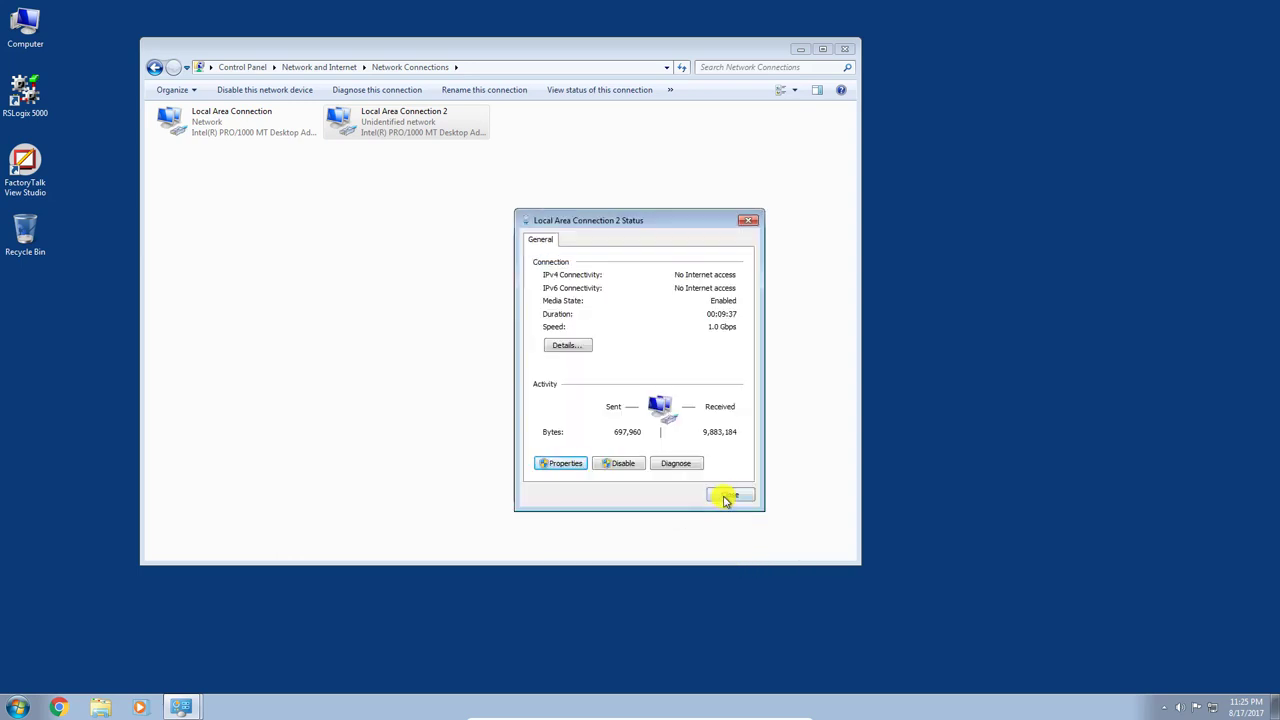
left_click(724, 495)
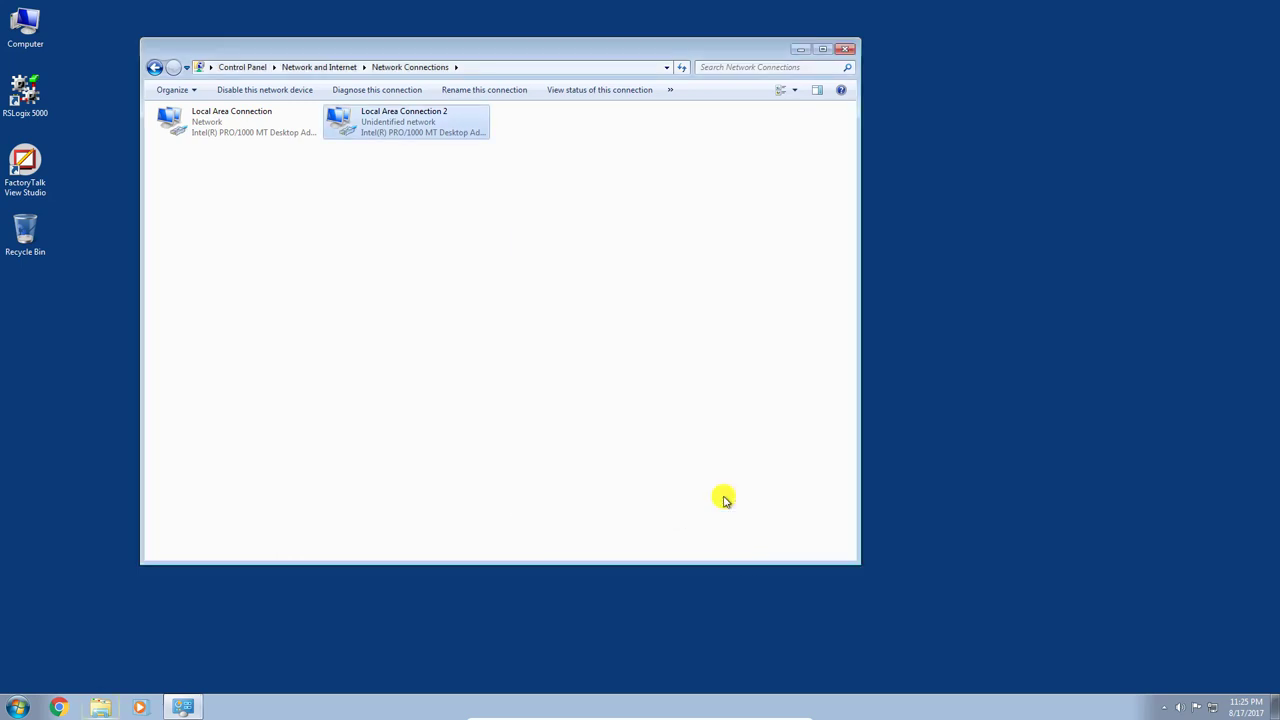
left_click(846, 48)
Relaunch Chrome, browse to 192.168.10.2 and log in to the switch
left_click(72, 707)
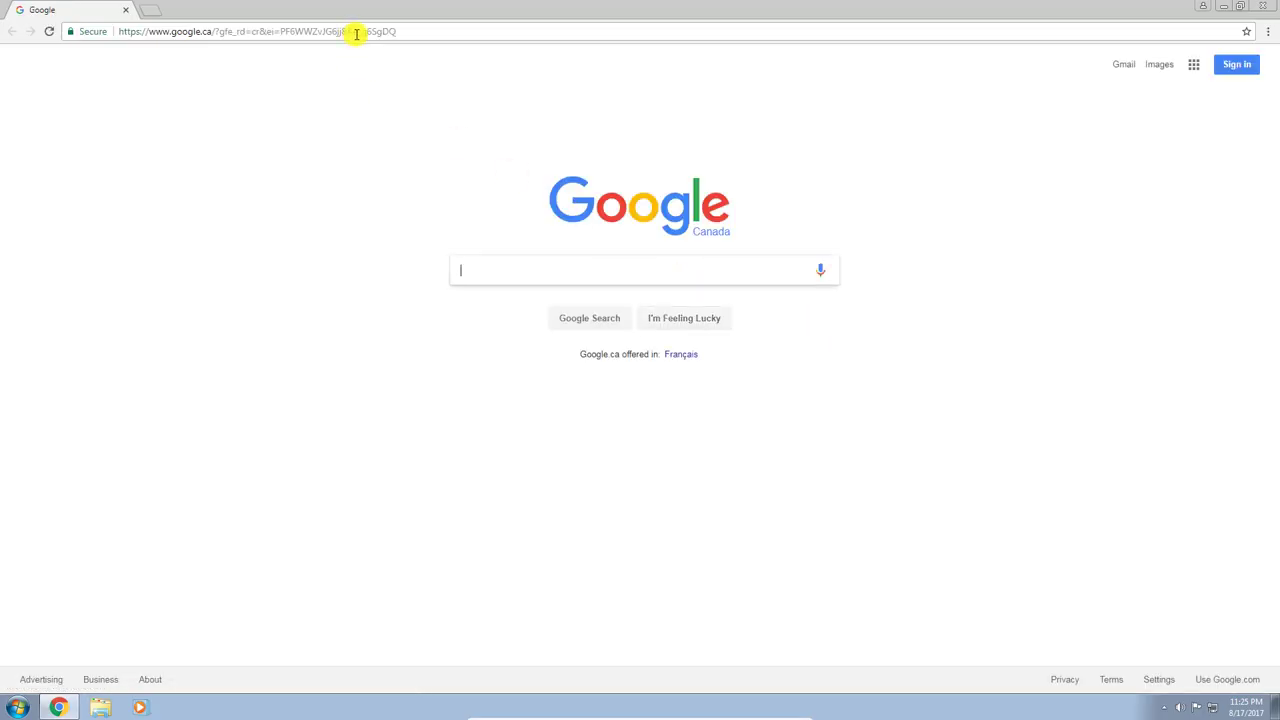
left_click(355, 33)
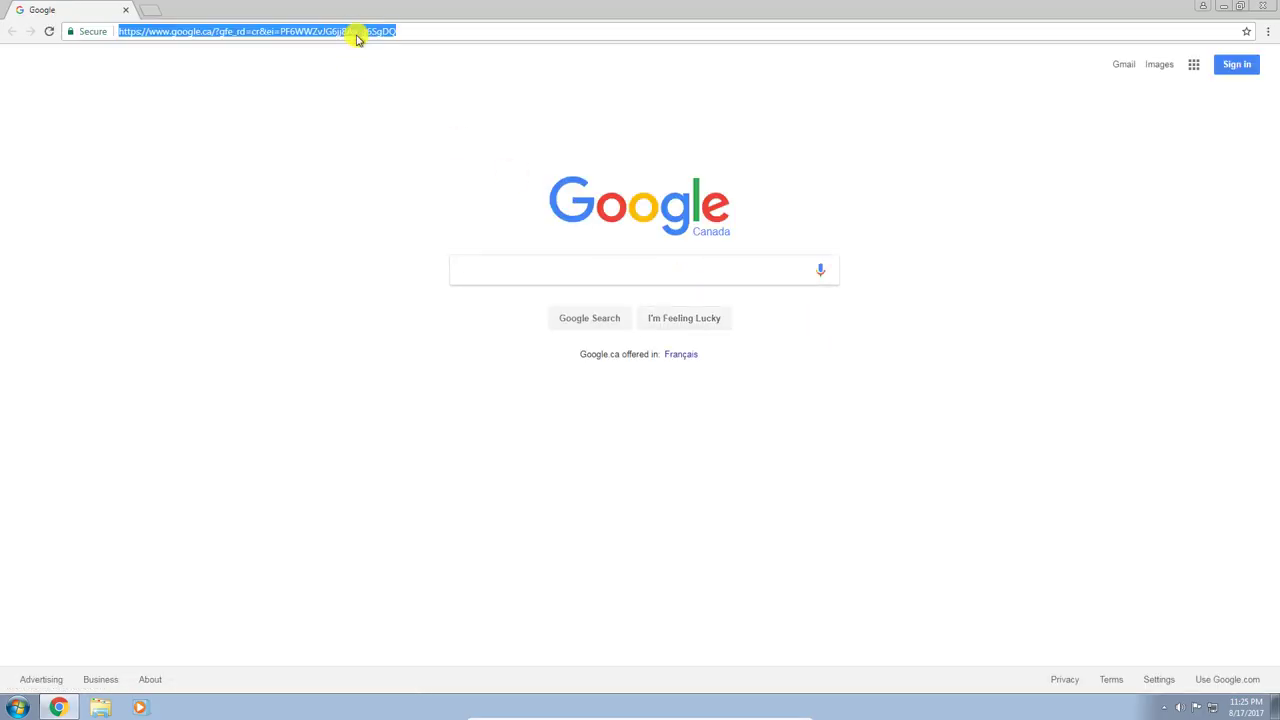
type("192.168.")
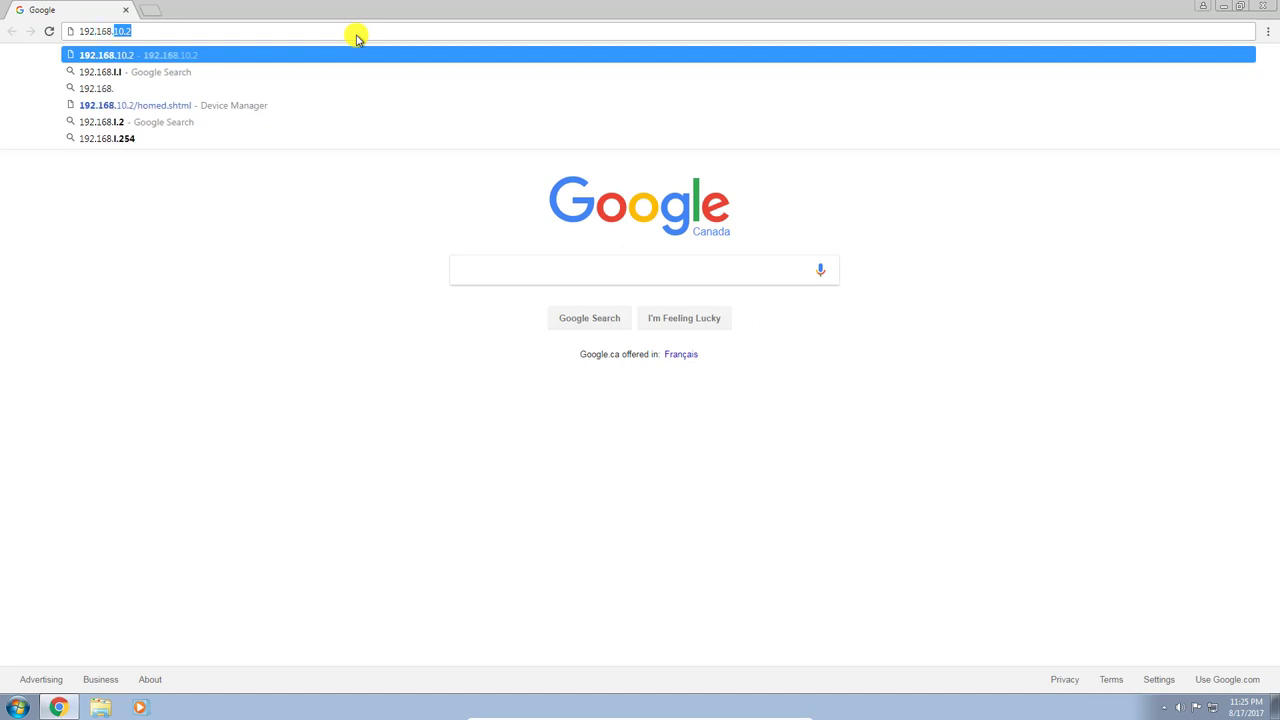
type("10.2")
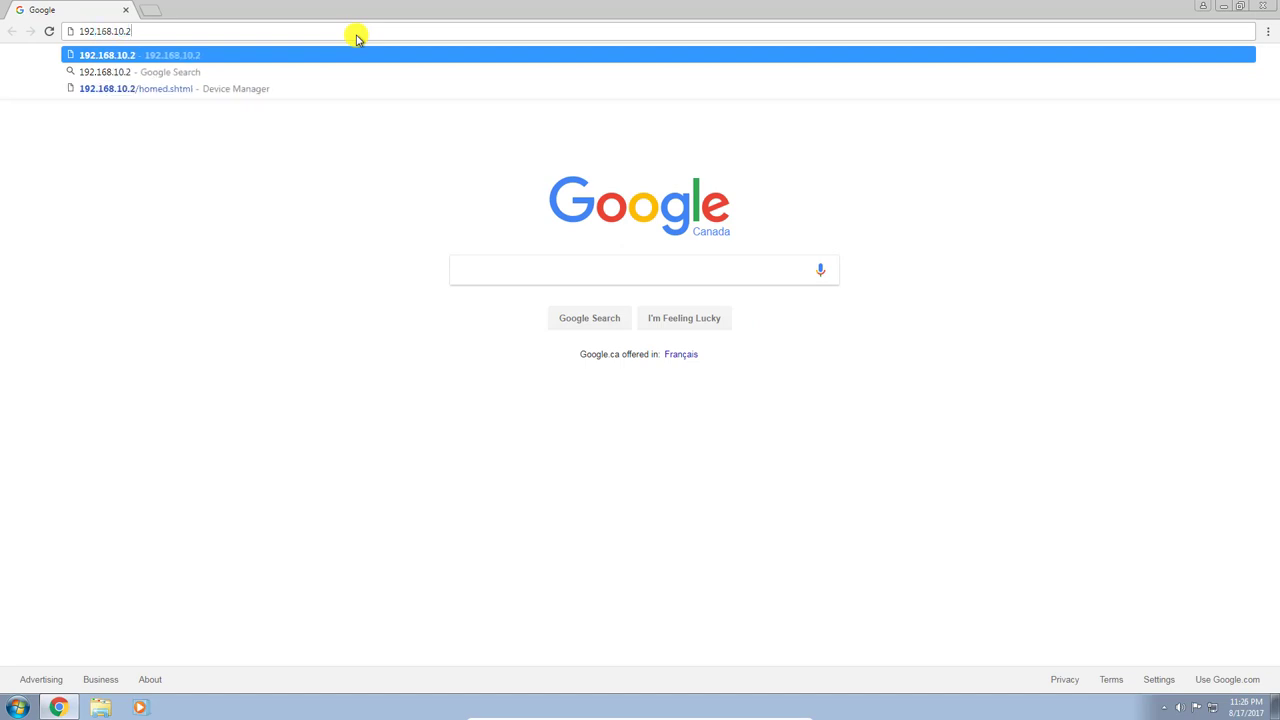
key("Return")
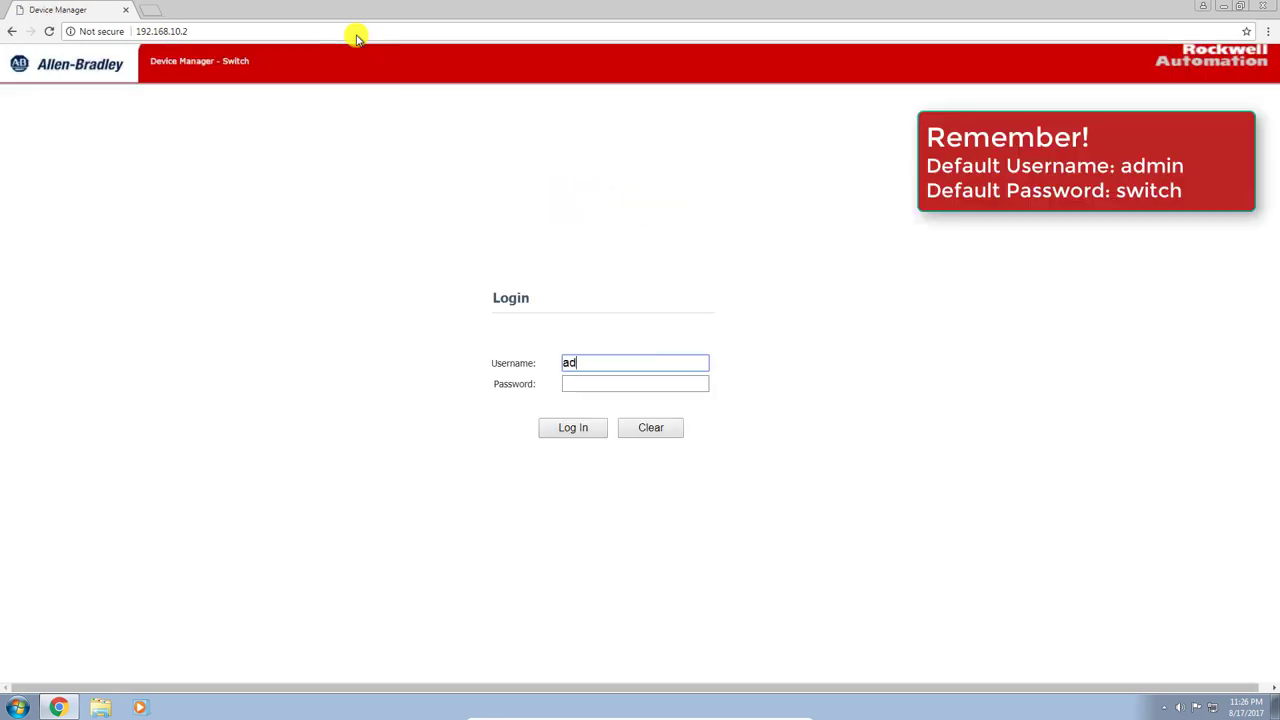
key("Tab")
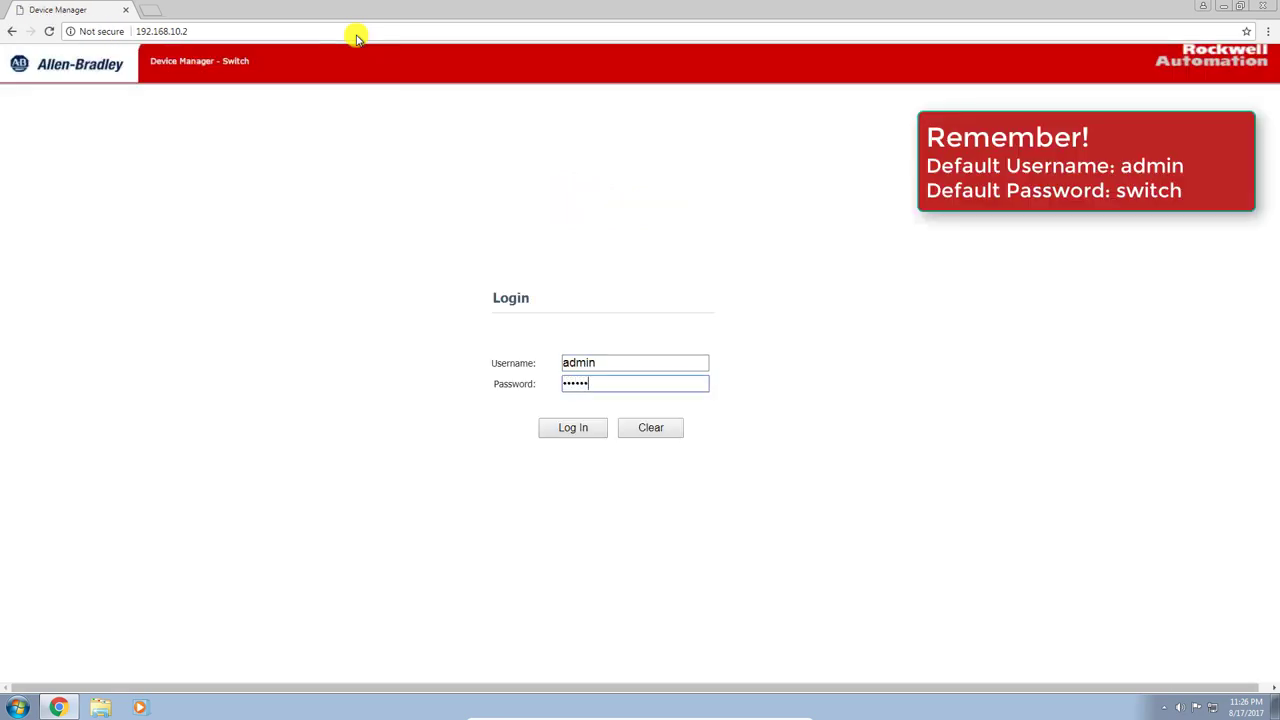
key("Return")
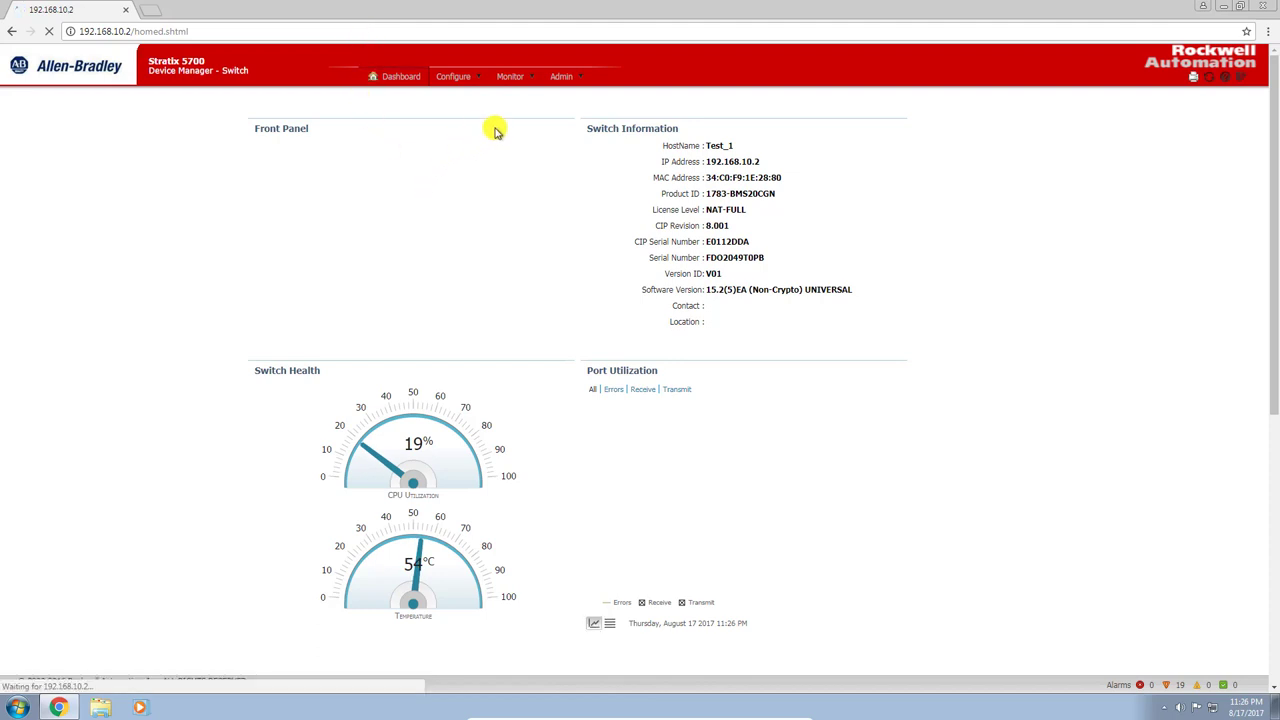
View Configure > VLAN Management, then go to Admin > Express Setup
mouse_move(342, 196)
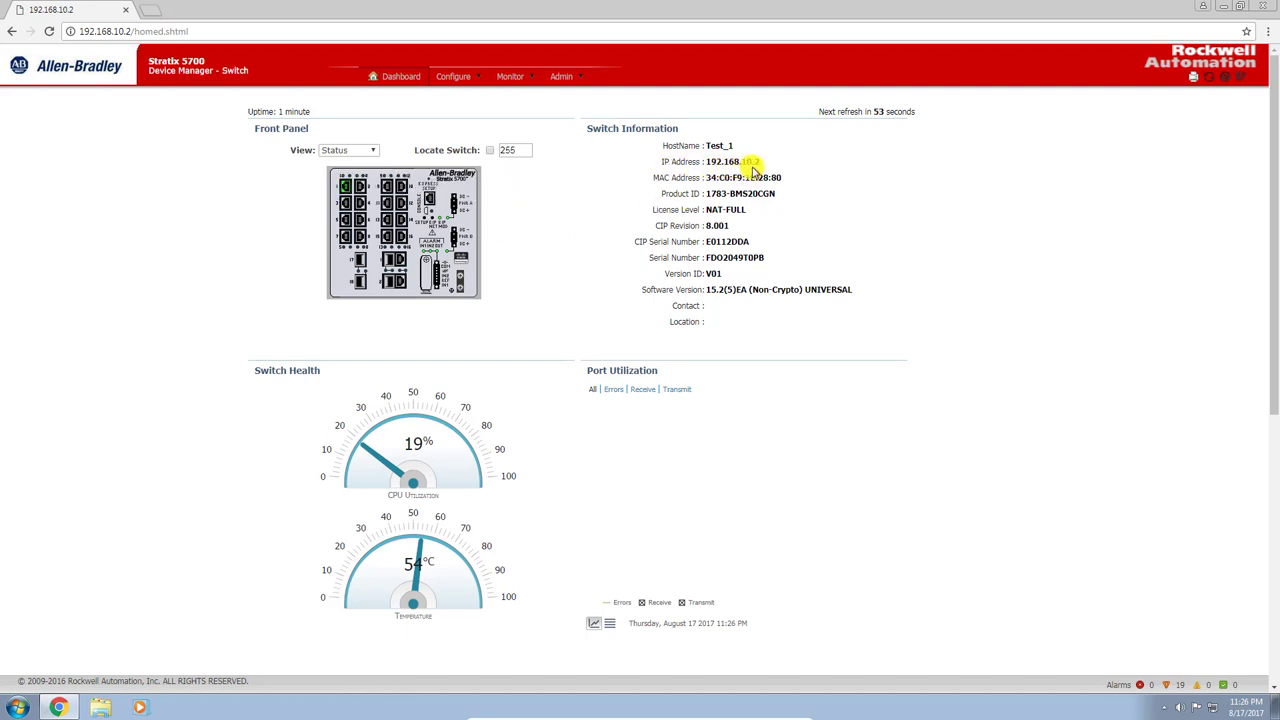
left_click(455, 77)
left_click(480, 186)
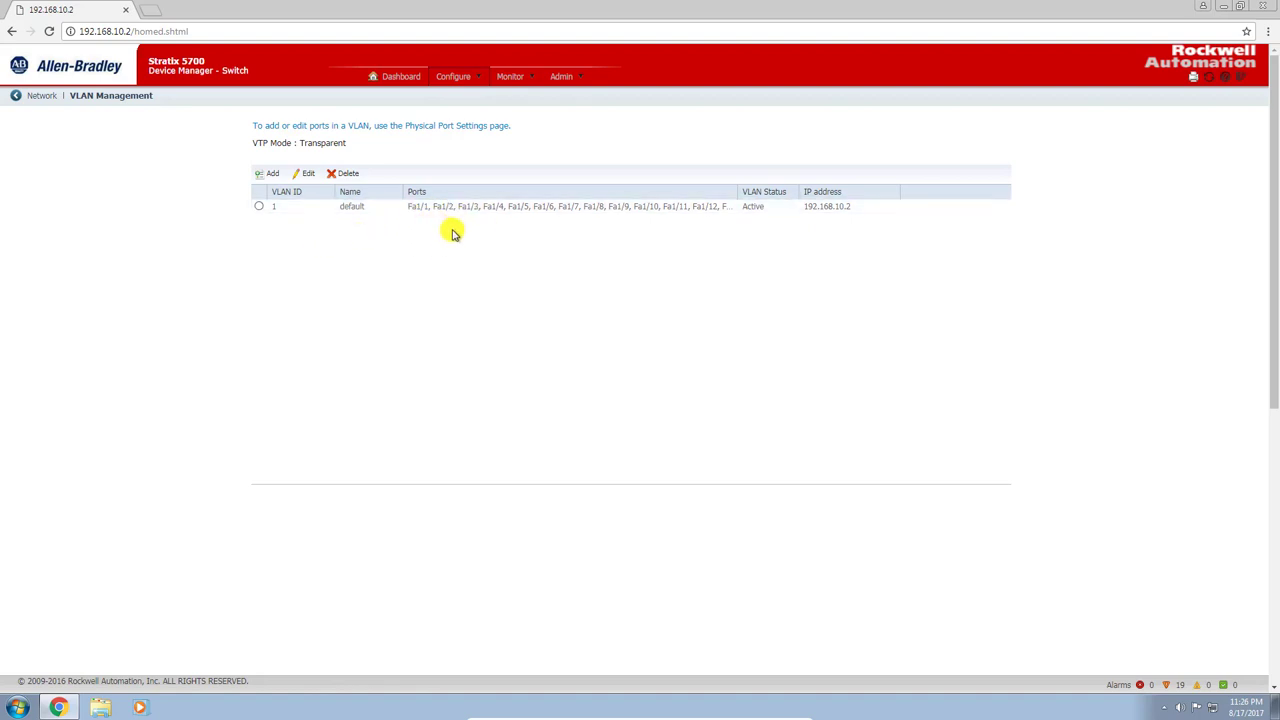
left_click(570, 80)
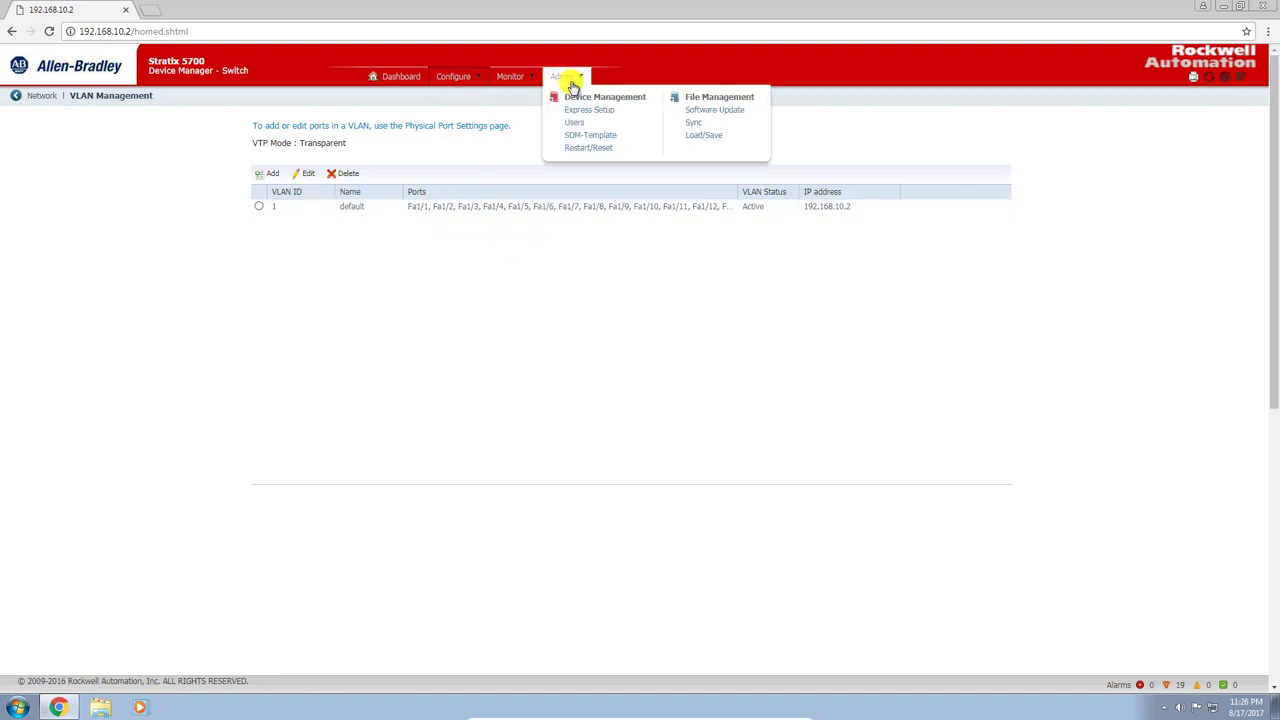
left_click(588, 110)
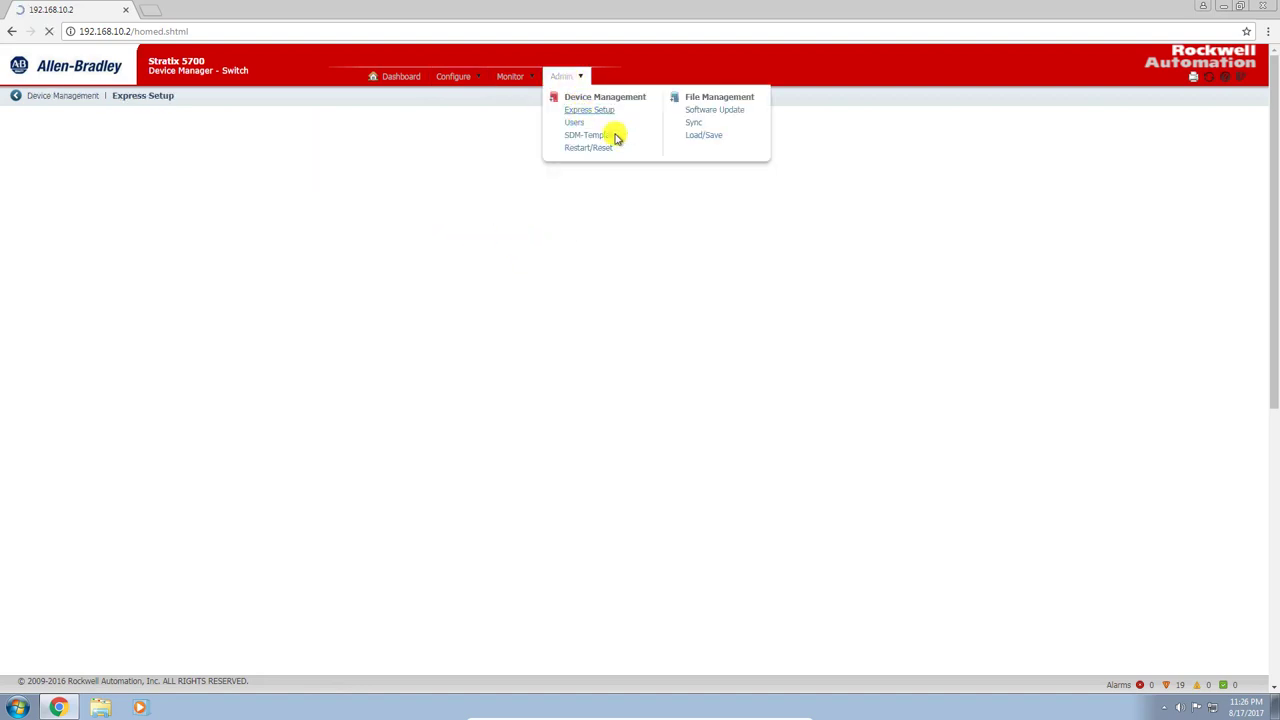